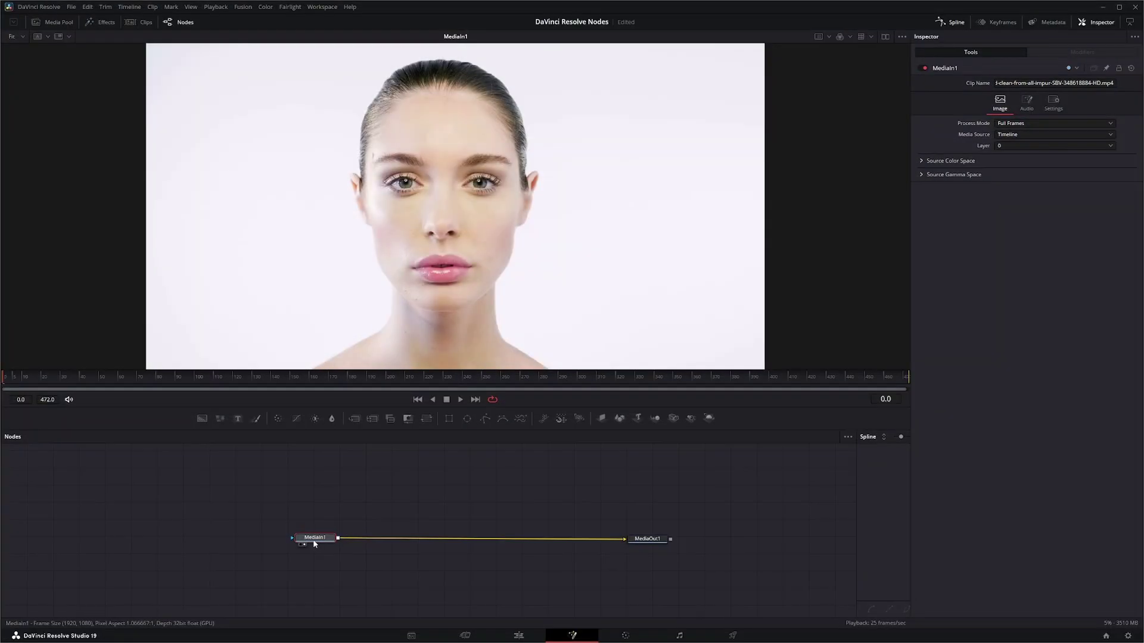
# Step: Insert a Sharpen node after MediaIn1 using the 'sharpen' tool search
pyautogui.hotkey('shift', 'space')
pyautogui.write('sha')
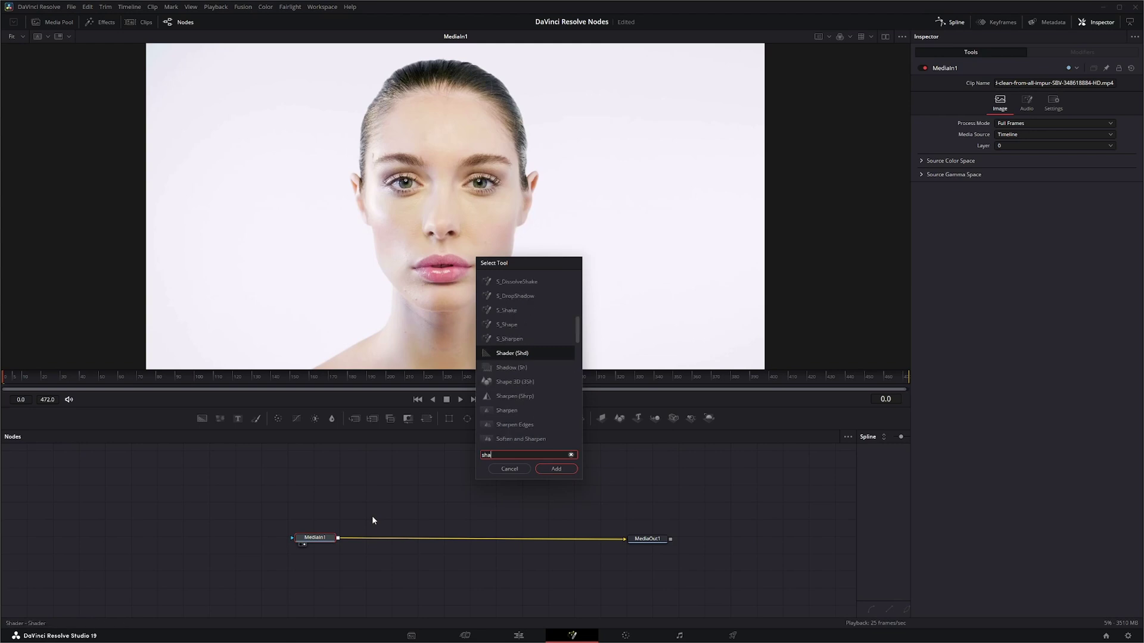
pyautogui.write('rpen')
pyautogui.press('Return')
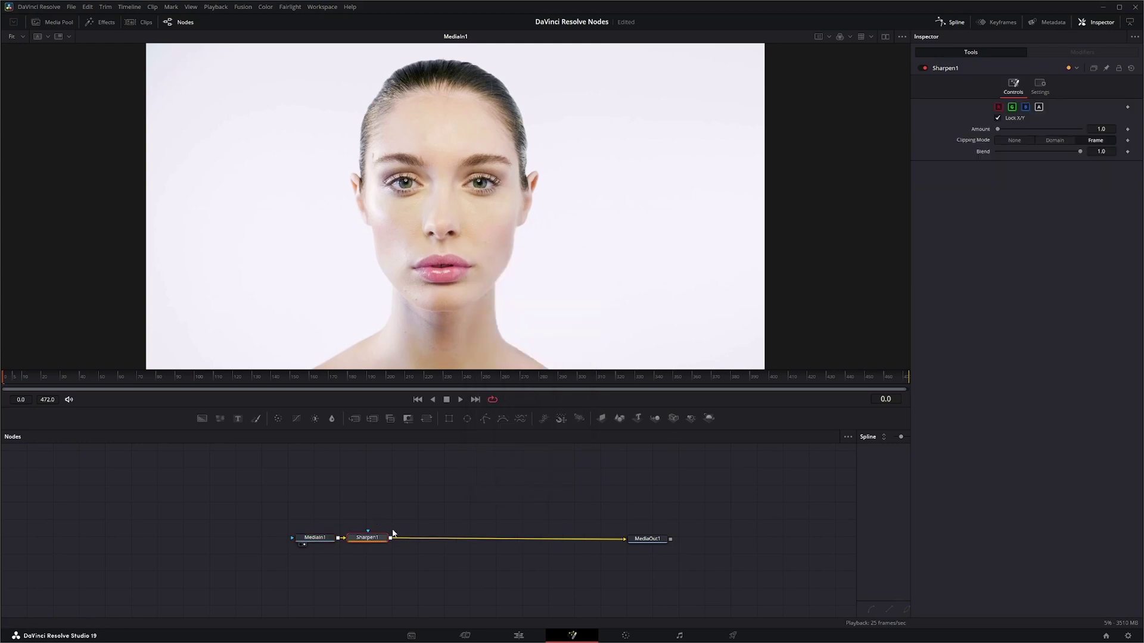
# Step: View Sharpen1 and try Amount 12.8, the green/red channel toggles, Blend 0.4 and Amount 10.2
pyautogui.press('1')
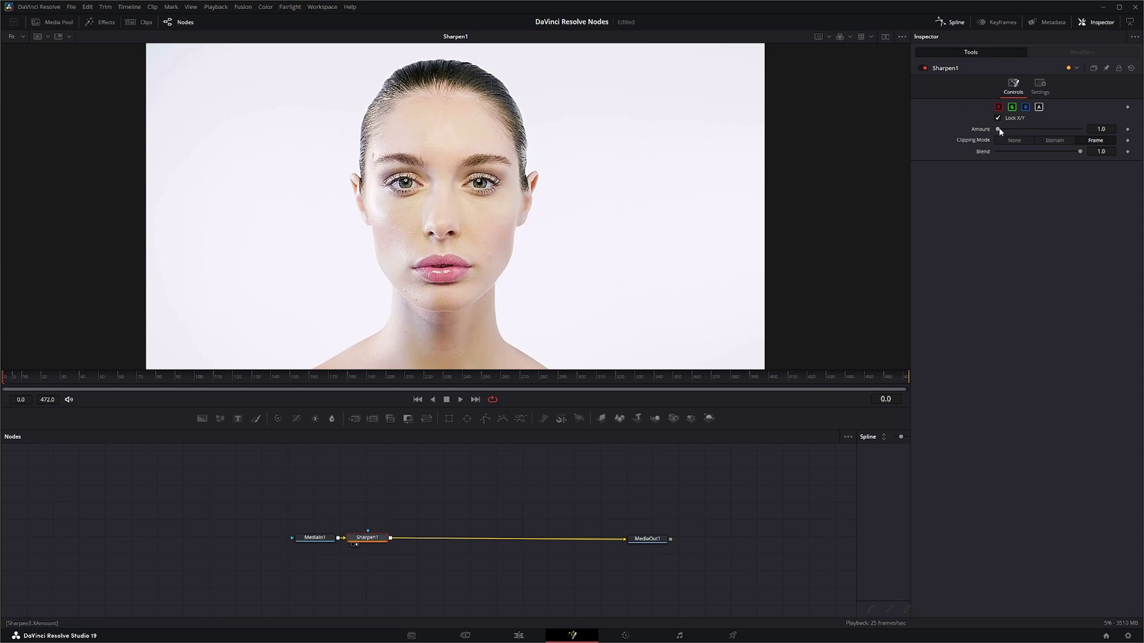
pyautogui.moveTo(1000, 127); pyautogui.dragTo(1006, 126)
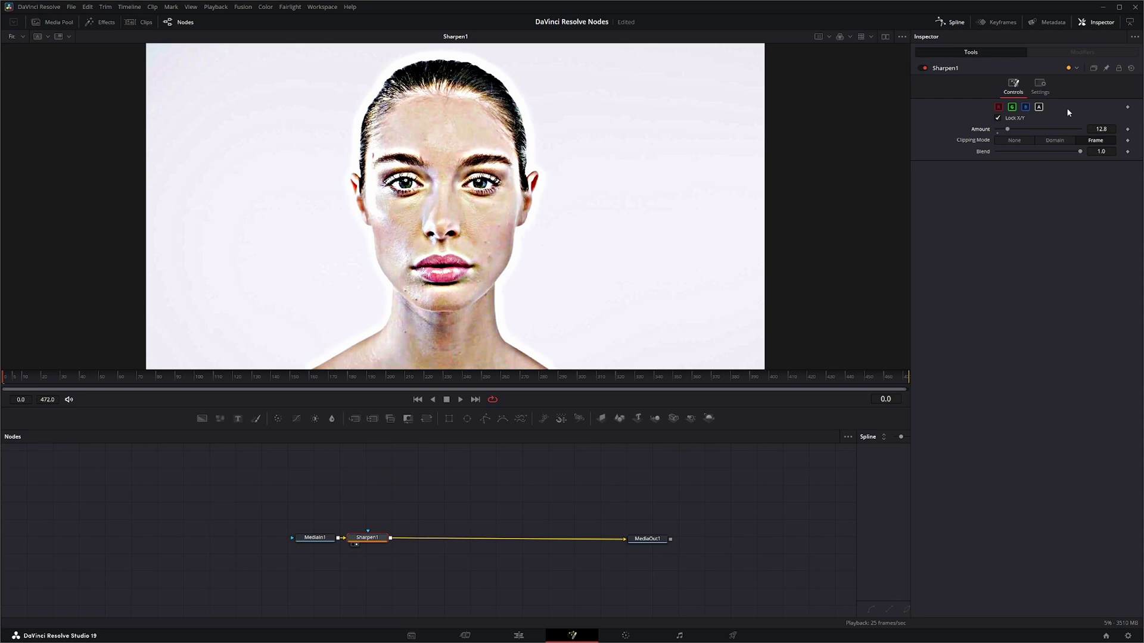
pyautogui.click(1011, 107)
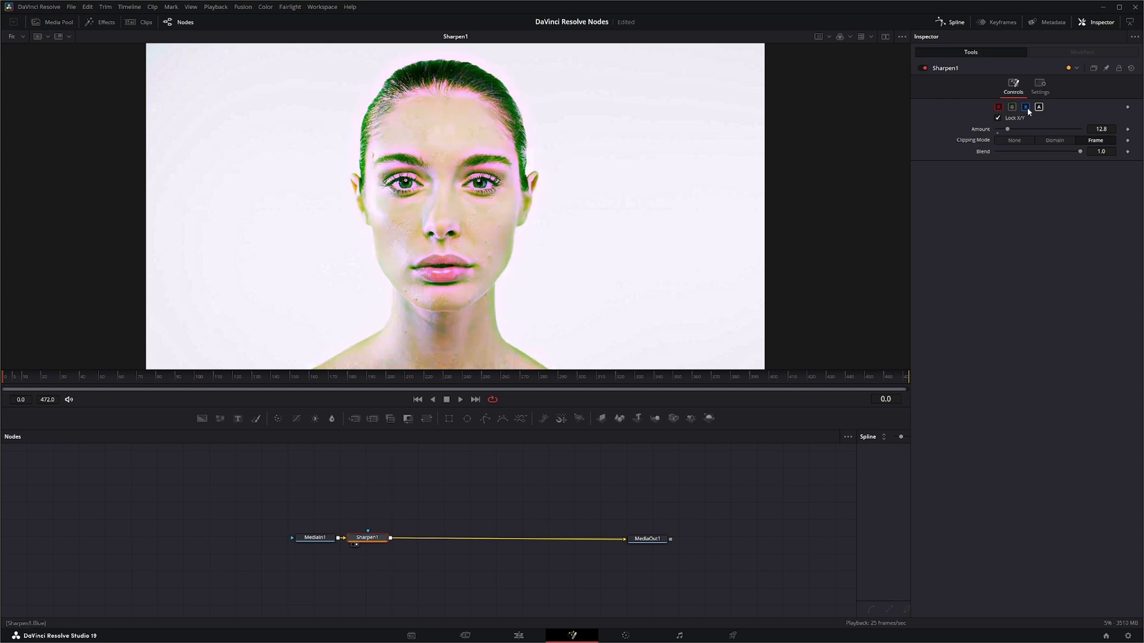
pyautogui.click(1016, 107)
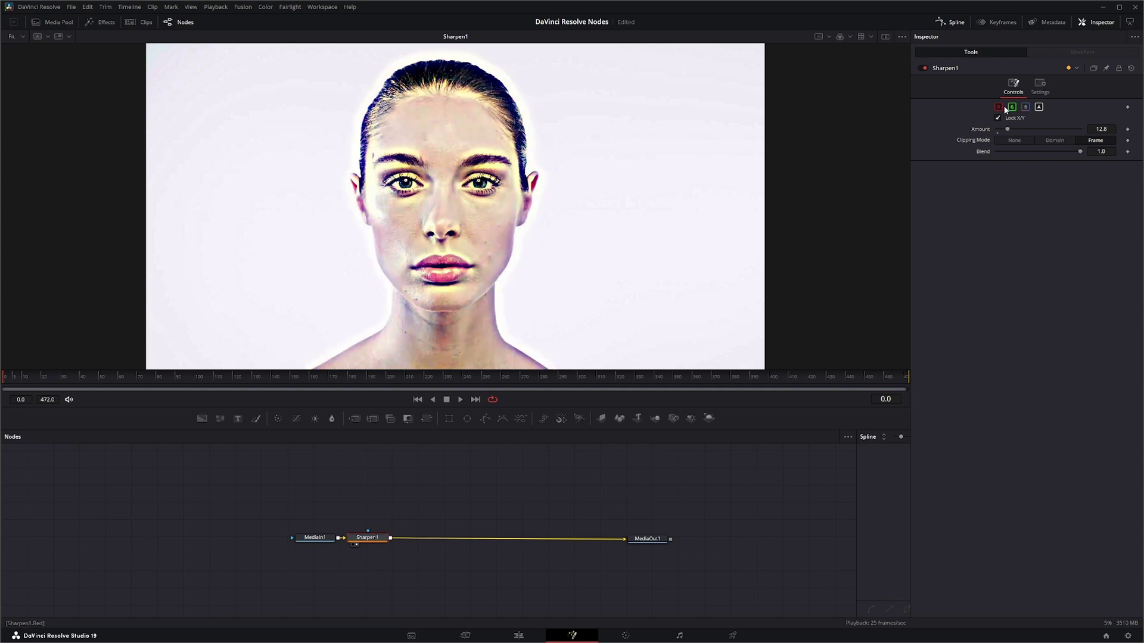
pyautogui.click(999, 109)
pyautogui.moveTo(1080, 153); pyautogui.dragTo(1110, 152)
pyautogui.moveTo(1007, 129); pyautogui.dragTo(993, 130)
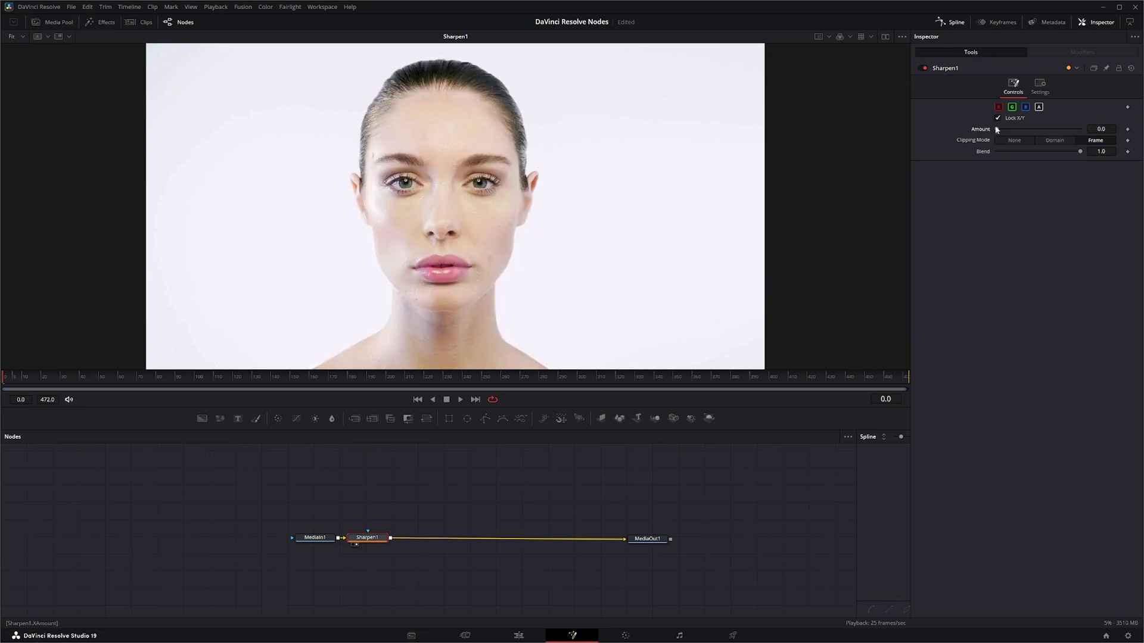
# Step: Set Sharpen1 Amount to 8 and add a Bitmap node fed by Sharpen1
pyautogui.moveTo(996, 130); pyautogui.dragTo(1003, 130)
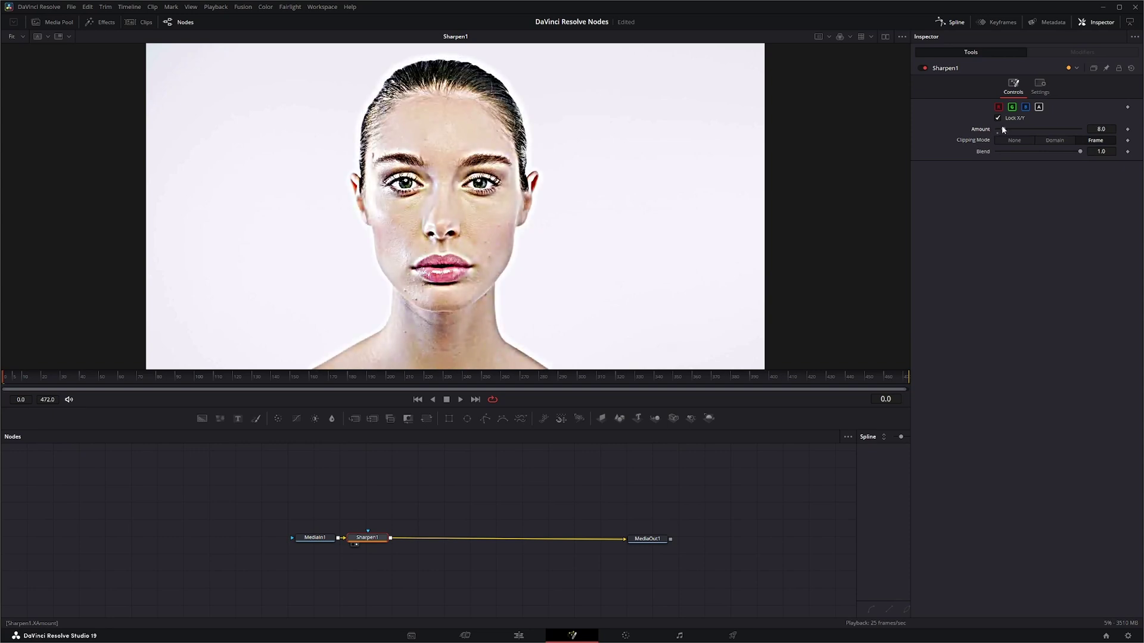
pyautogui.click(423, 494)
pyautogui.hotkey('shift', 'space')
pyautogui.write('sharp')
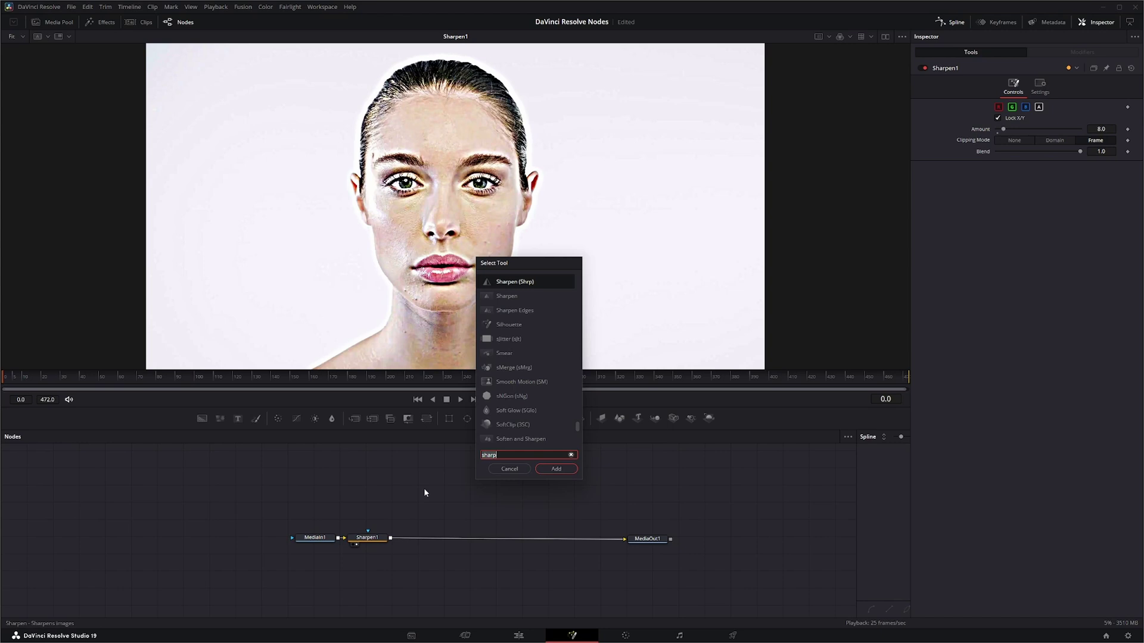
pyautogui.press('BackSpace')
pyautogui.press('BackSpace')
pyautogui.press('BackSpace')
pyautogui.press('BackSpace')
pyautogui.press('BackSpace')
pyautogui.write('bitm')
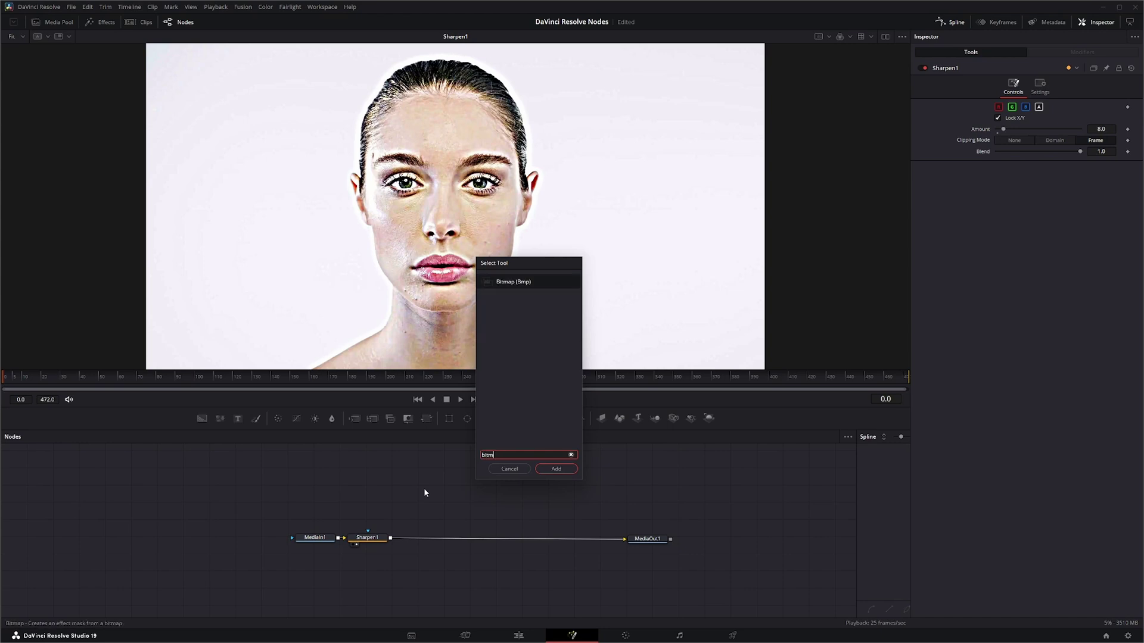
pyautogui.press('Return')
pyautogui.moveTo(425, 493); pyautogui.dragTo(451, 489)
pyautogui.moveTo(390, 539); pyautogui.dragTo(428, 487)
# Step: View Bitmap1 with Channel set to Luminance, Low 0.116 and High 0.224
pyautogui.press('1')
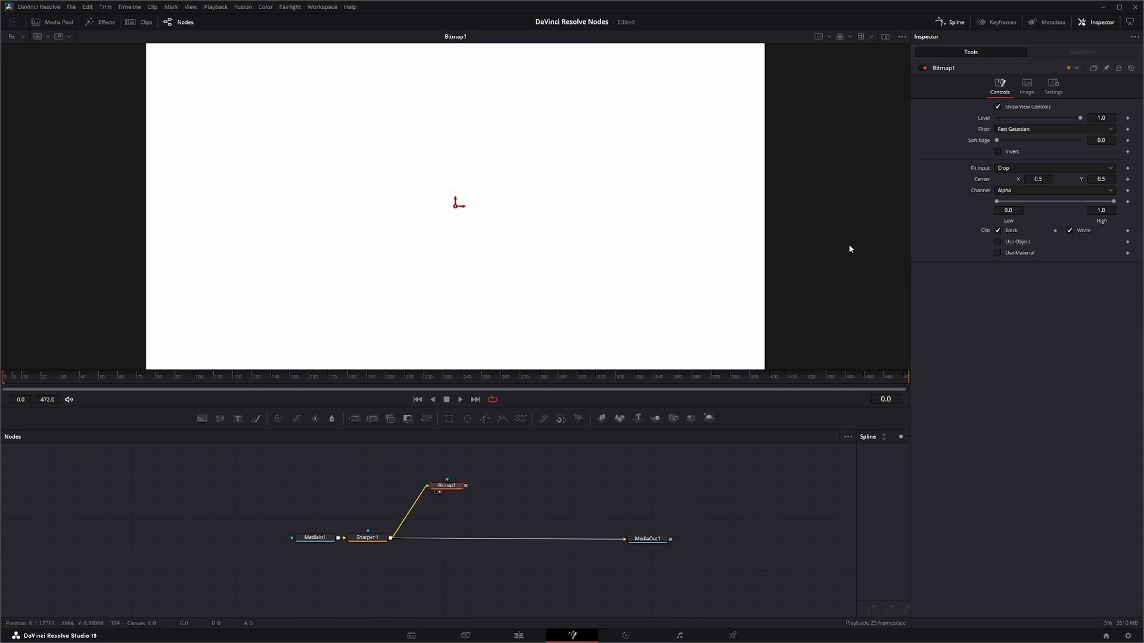
pyautogui.click(1007, 190)
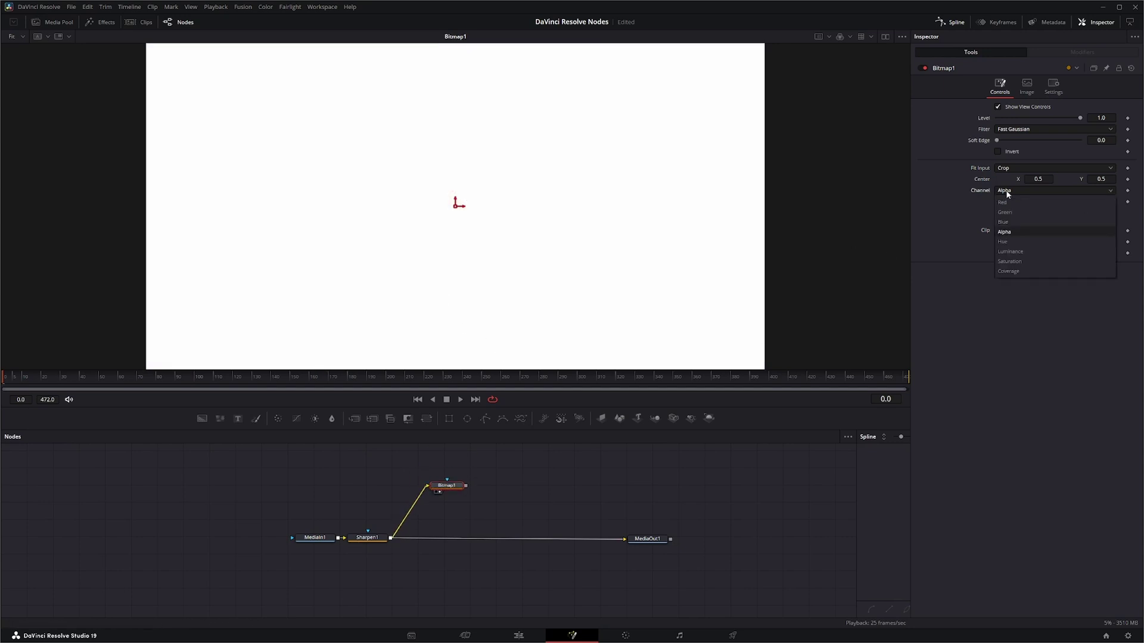
pyautogui.click(1020, 252)
pyautogui.moveTo(999, 202)
pyautogui.mouseDown()
pyautogui.moveTo(1102, 202)
pyautogui.moveTo(1018, 211)
pyautogui.mouseUp()
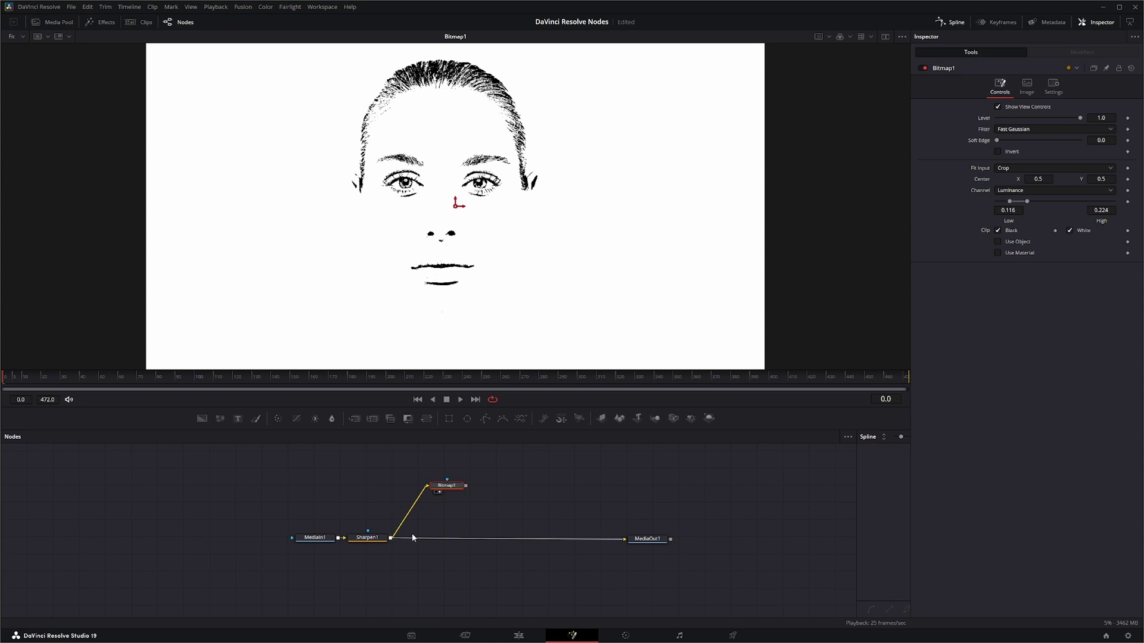
# Step: Move MediaOut1 right and add a Merge1 node linked from MediaIn1
pyautogui.moveTo(647, 539); pyautogui.dragTo(745, 538)
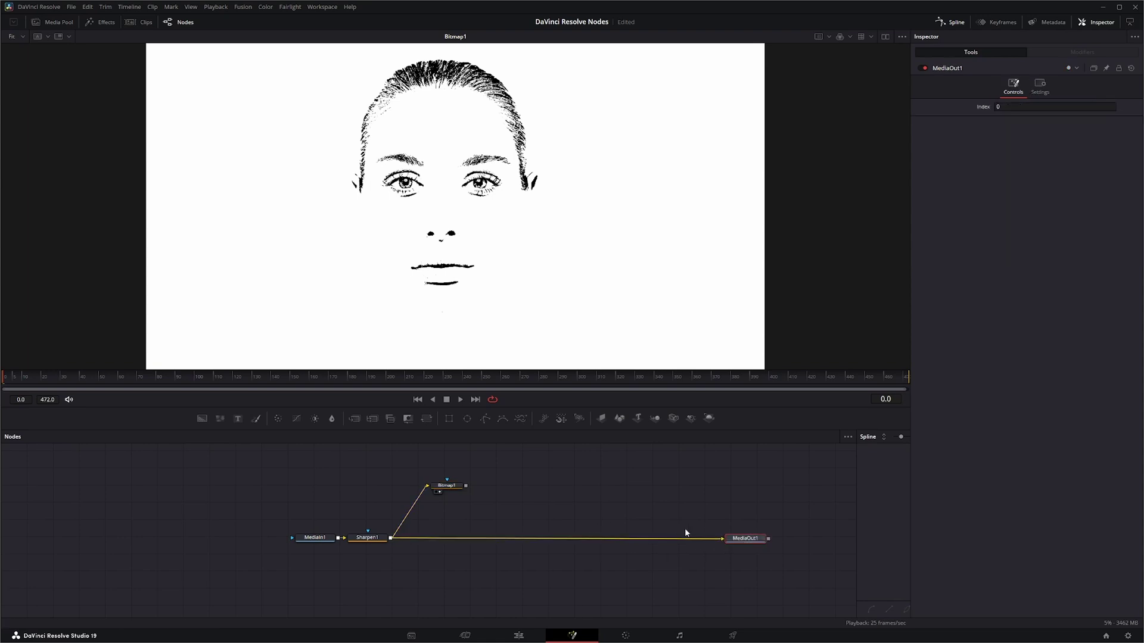
pyautogui.click(685, 532)
pyautogui.moveTo(354, 417); pyautogui.dragTo(500, 596)
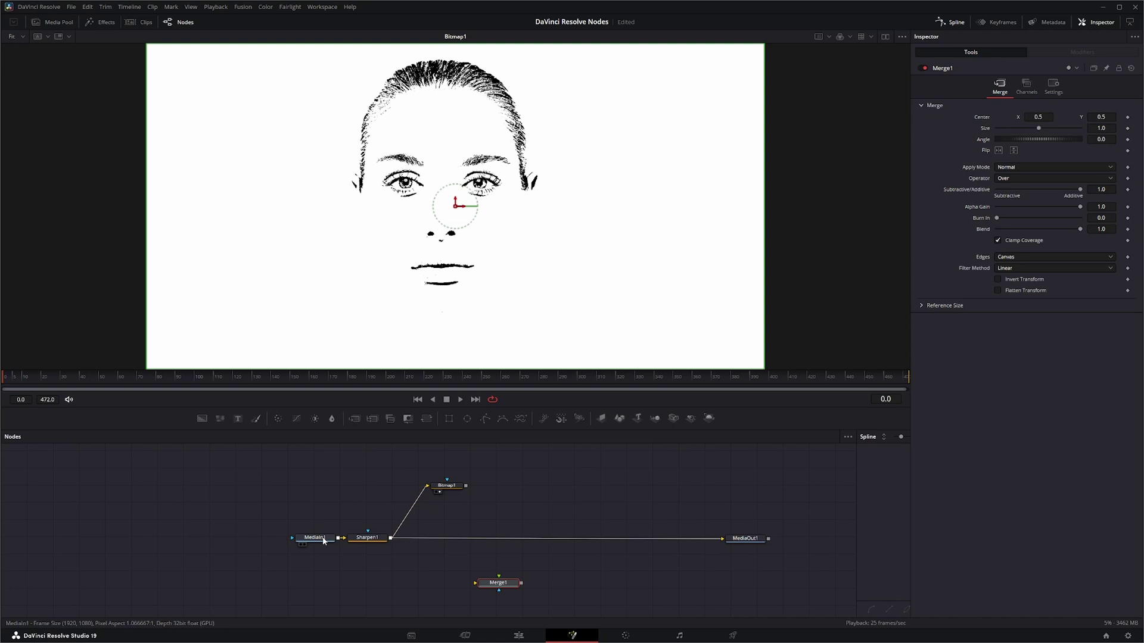
pyautogui.moveTo(326, 543); pyautogui.dragTo(477, 585)
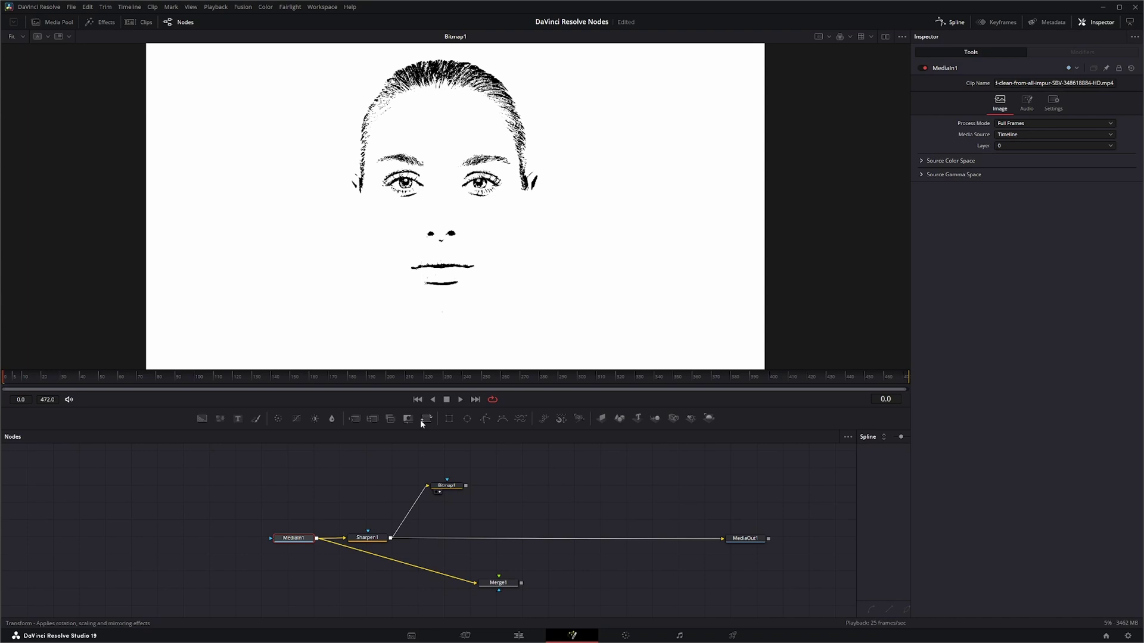
# Step: Insert Blur1 between MediaIn1 and Merge1 with Blur Size 18.2
pyautogui.moveTo(332, 419); pyautogui.dragTo(411, 298)
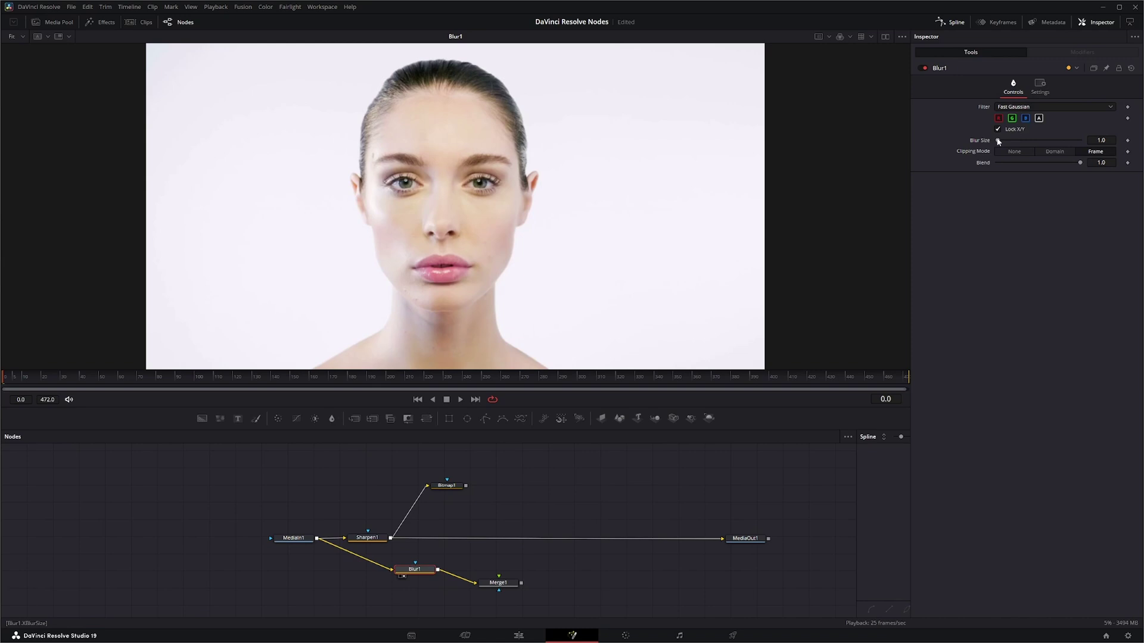
pyautogui.moveTo(998, 141); pyautogui.dragTo(1009, 143)
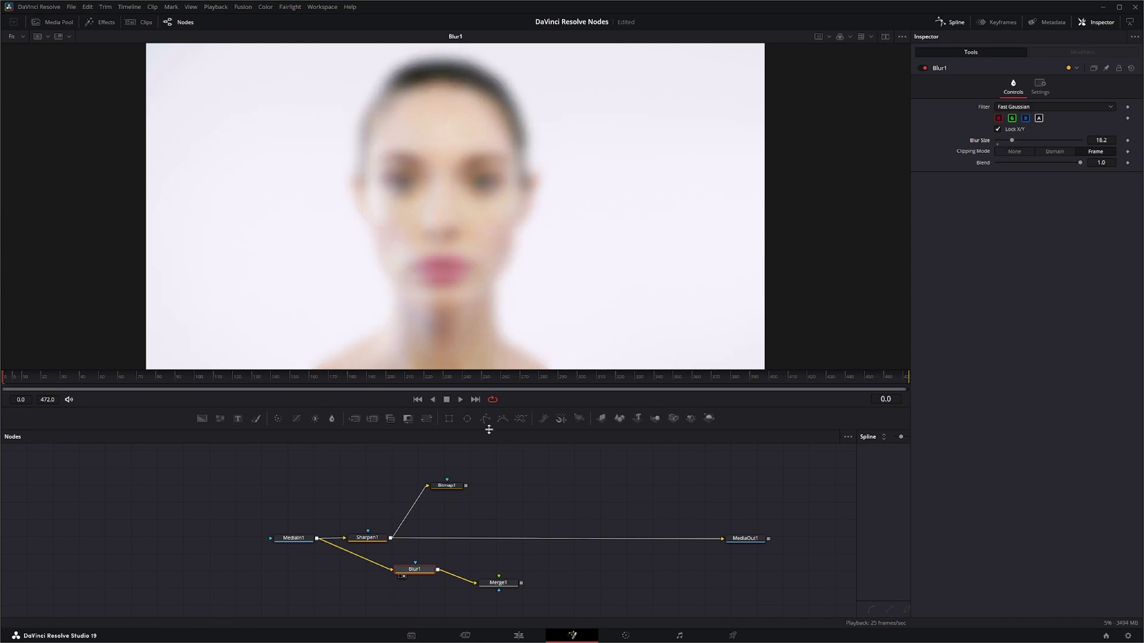
pyautogui.moveTo(414, 570); pyautogui.dragTo(416, 586)
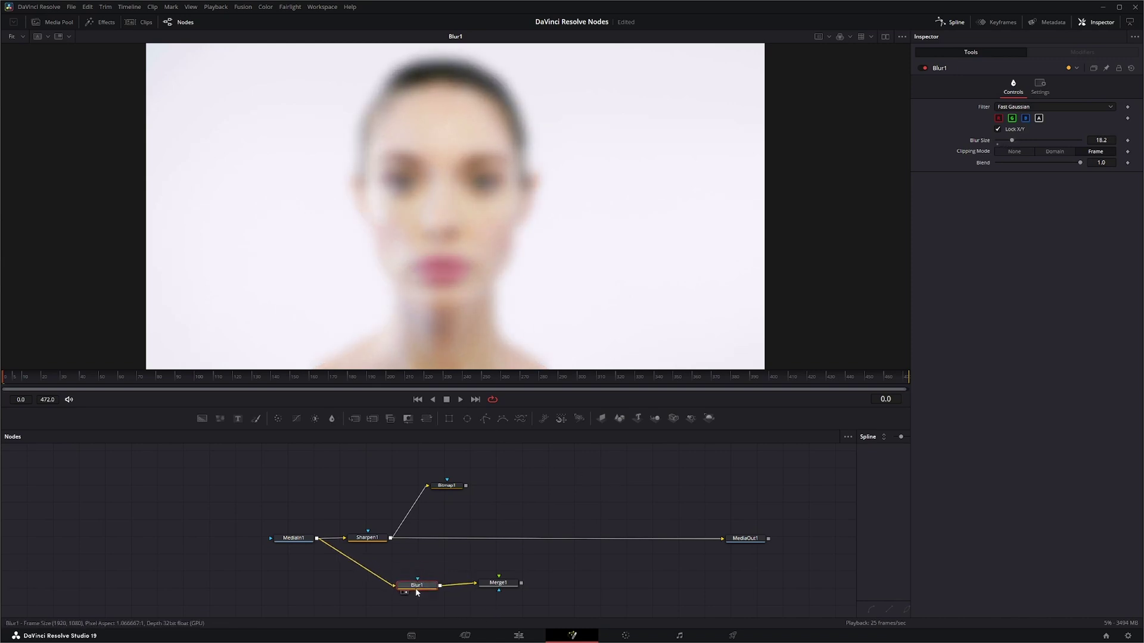
# Step: Add a FastNoise1 node via the 'fast' tool search and show it in the viewer
pyautogui.click(450, 569)
pyautogui.hotkey('shift', 'space')
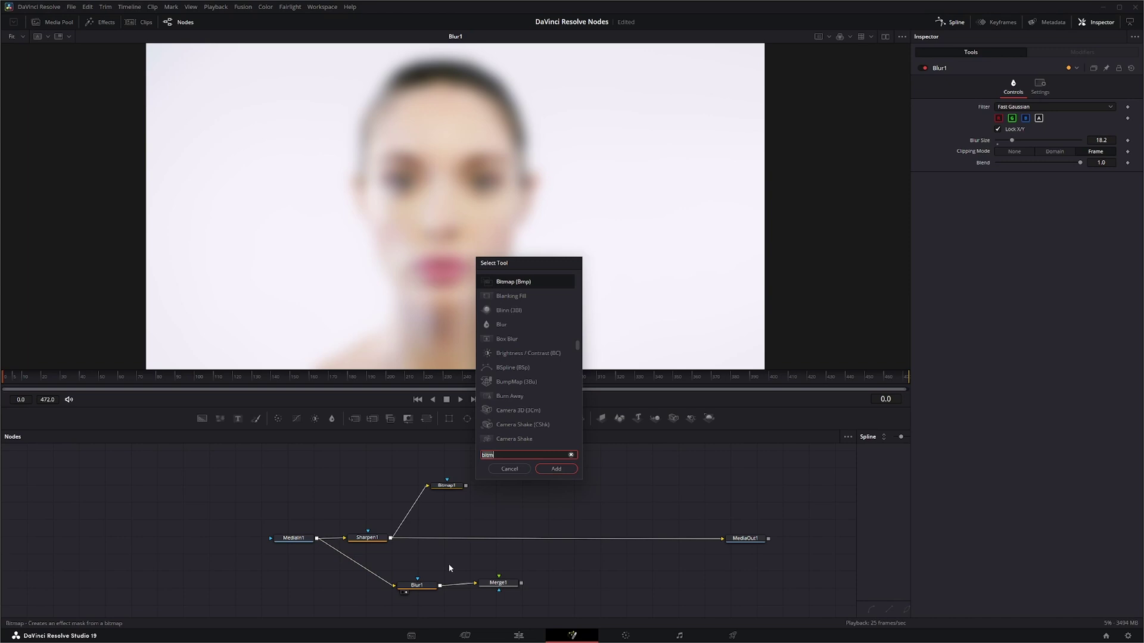
pyautogui.write('fast')
pyautogui.press('Return')
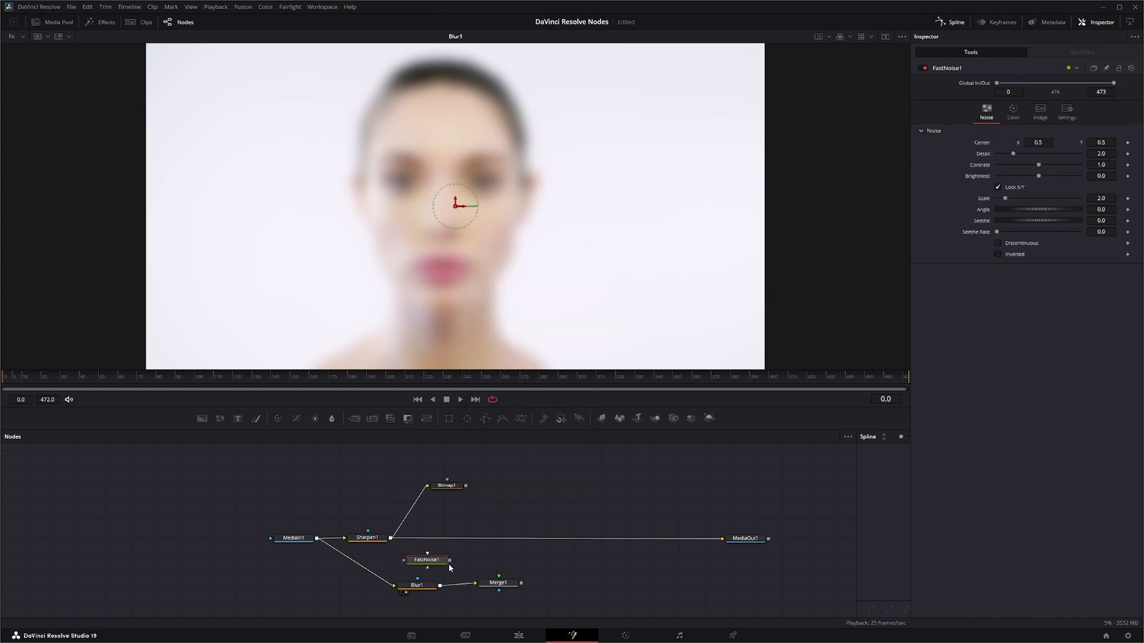
pyautogui.moveTo(413, 566); pyautogui.dragTo(418, 567)
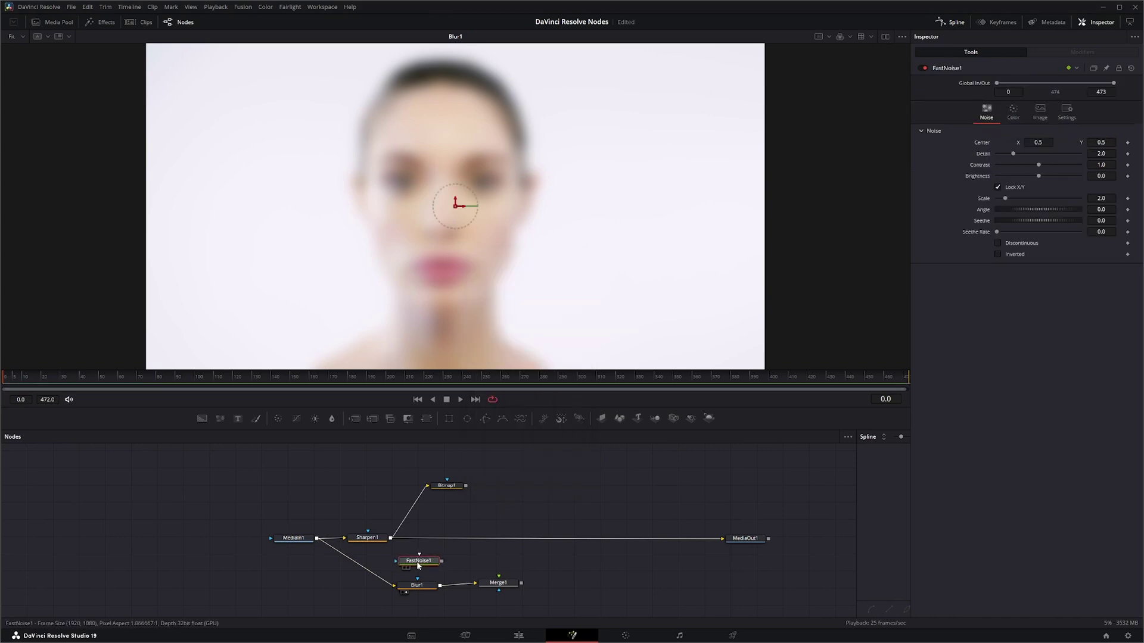
pyautogui.press('1')
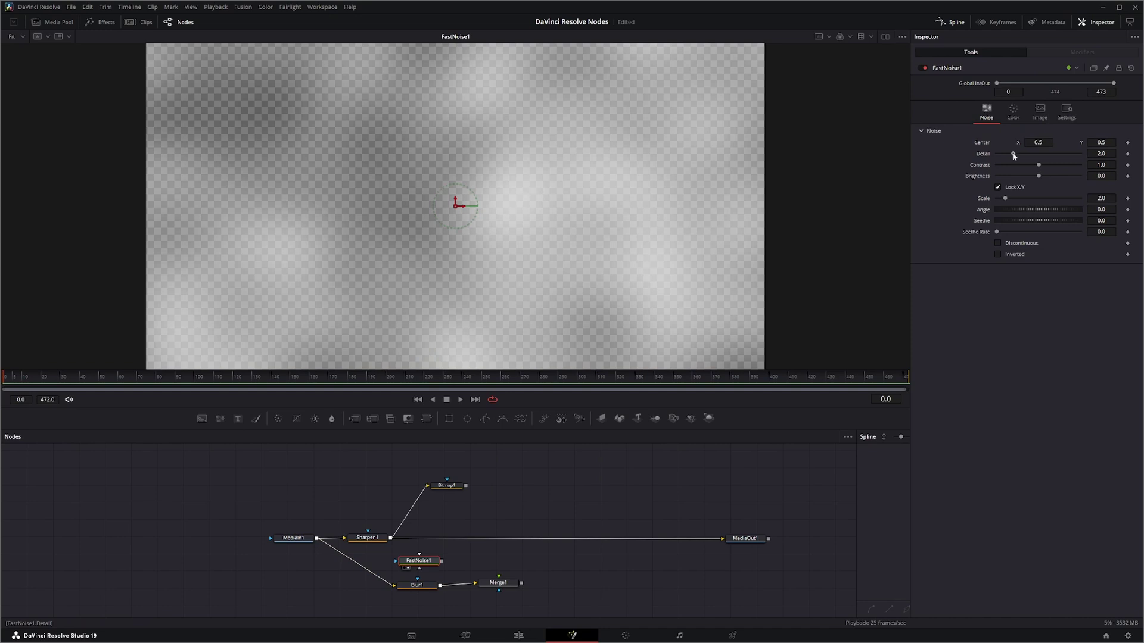
# Step: Set the noise to Detail 7.81, Contrast 1.69, Brightness 0.62, Seethe Rate 0.102, and preview playback
pyautogui.moveTo(1013, 154); pyautogui.dragTo(1063, 177)
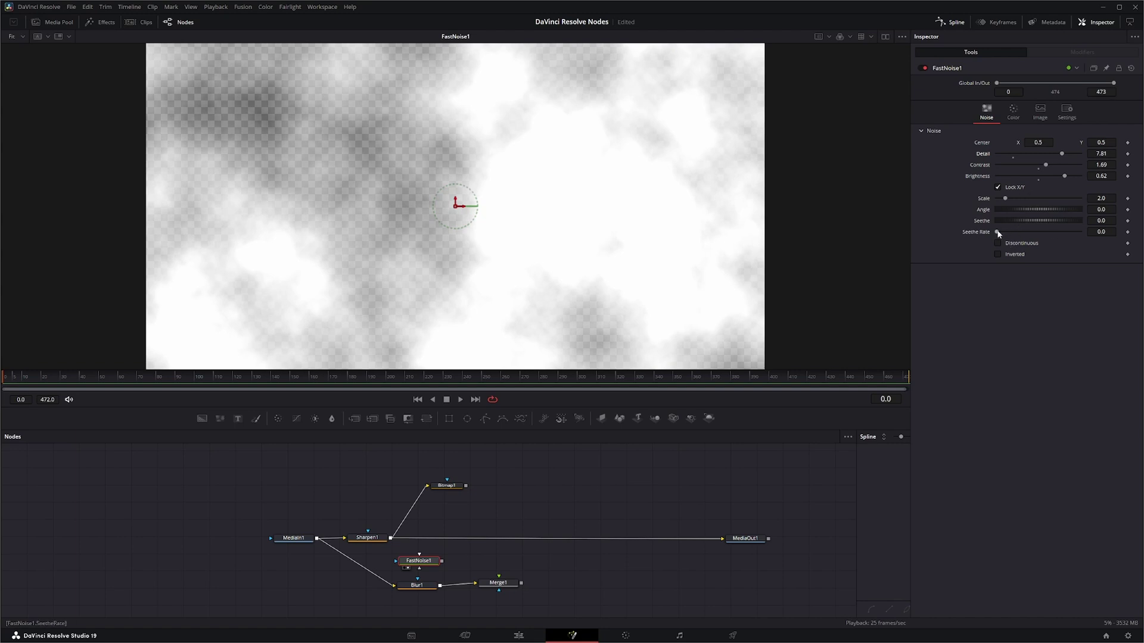
pyautogui.moveTo(1002, 234); pyautogui.dragTo(1005, 233)
pyautogui.press('space')
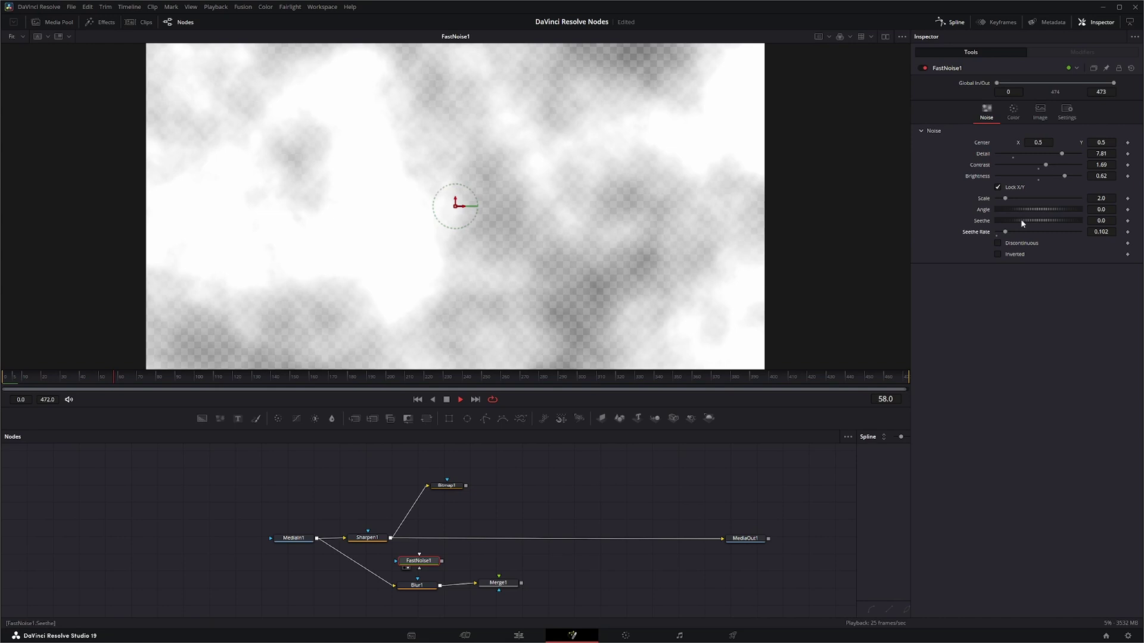
pyautogui.moveTo(1021, 220); pyautogui.dragTo(1017, 219)
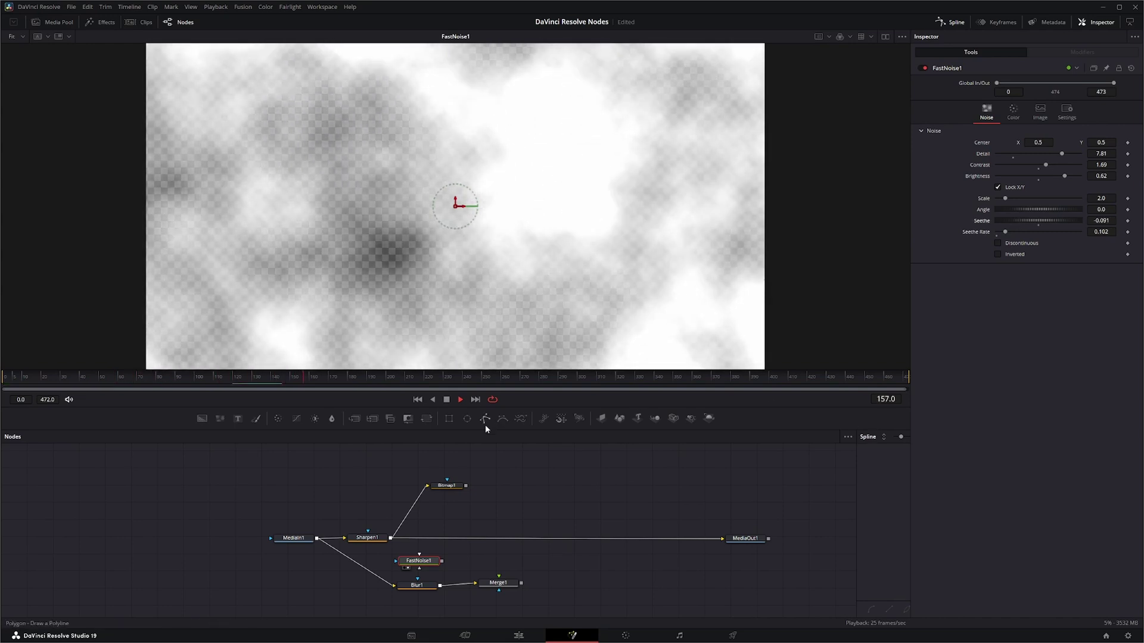
pyautogui.click(419, 400)
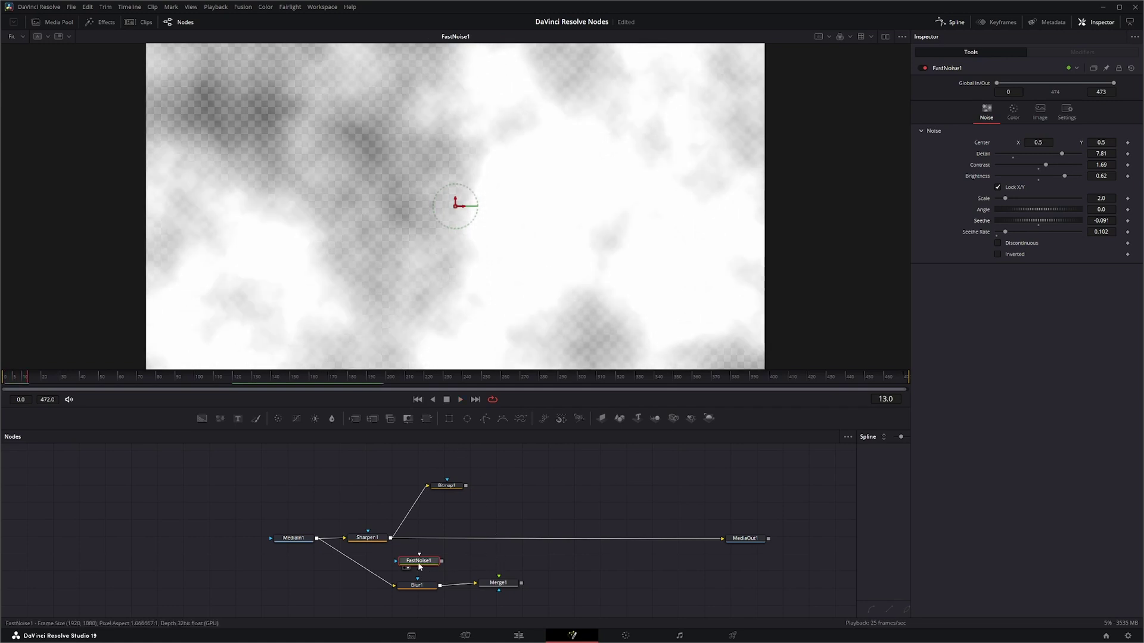
# Step: Feed FastNoise1 into Merge1's foreground and preview the clouds over the blurred face
pyautogui.moveTo(420, 567); pyautogui.dragTo(502, 589)
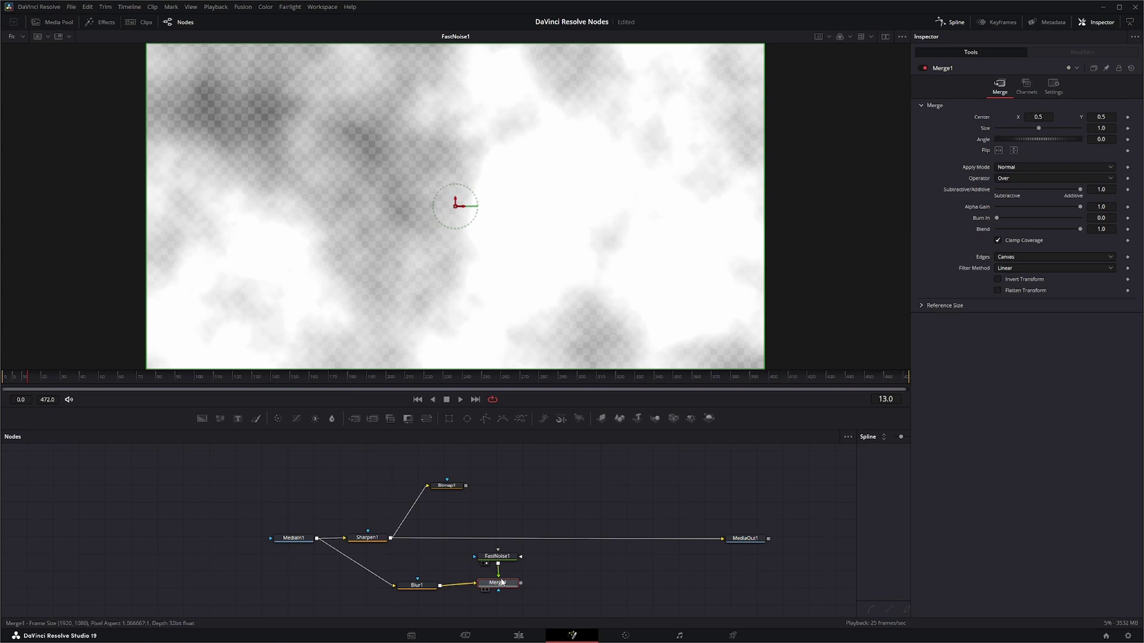
pyautogui.press('1')
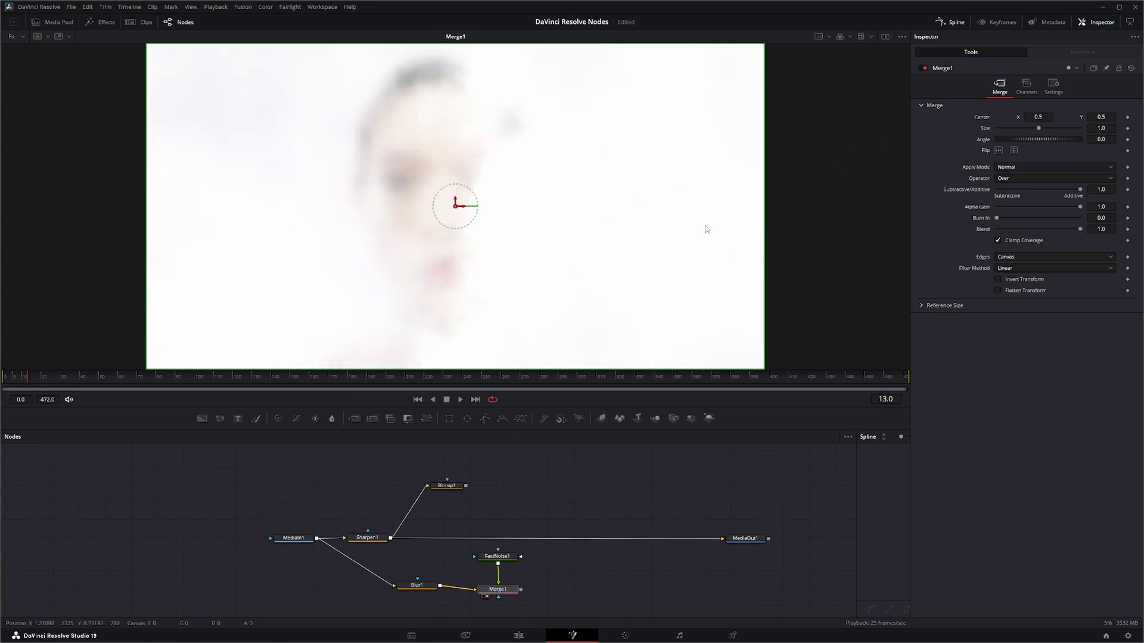
pyautogui.click(462, 400)
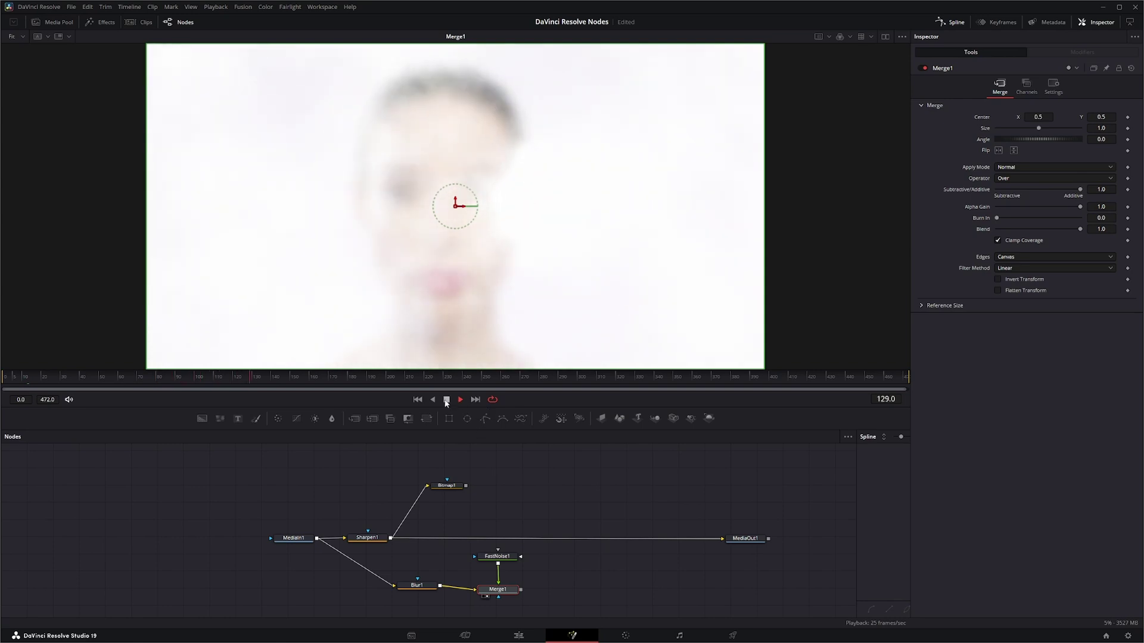
pyautogui.press('space')
pyautogui.moveTo(746, 538); pyautogui.dragTo(754, 538)
pyautogui.click(496, 590)
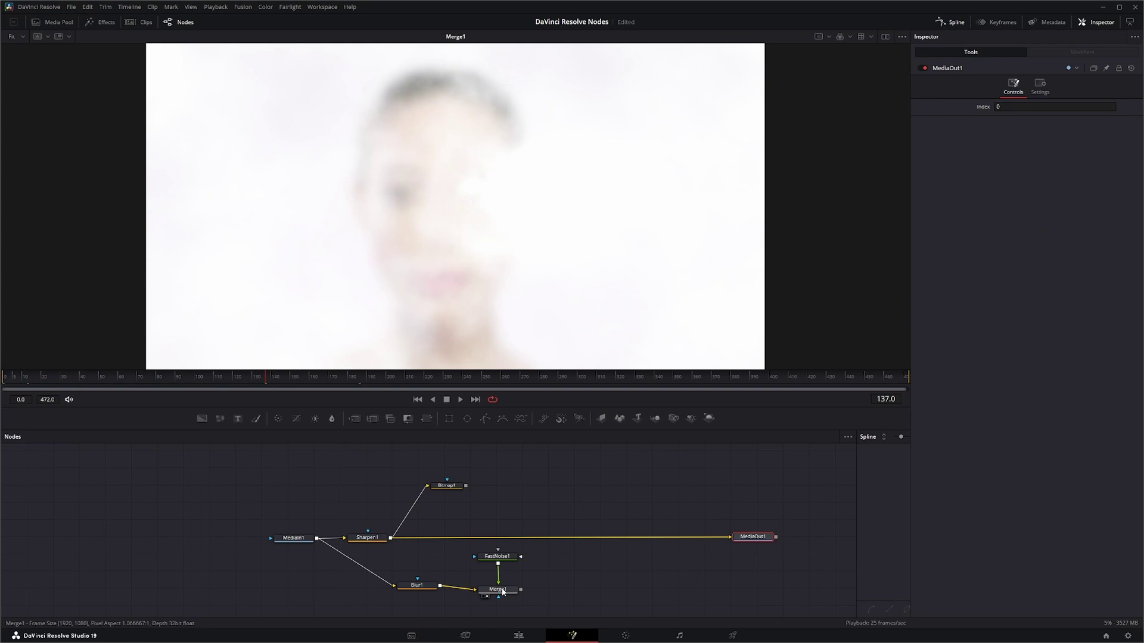
# Step: Add Merge2 fed by Merge1 and place a Background1 node below it
pyautogui.moveTo(355, 418); pyautogui.dragTo(605, 590)
pyautogui.moveTo(520, 590); pyautogui.dragTo(604, 589)
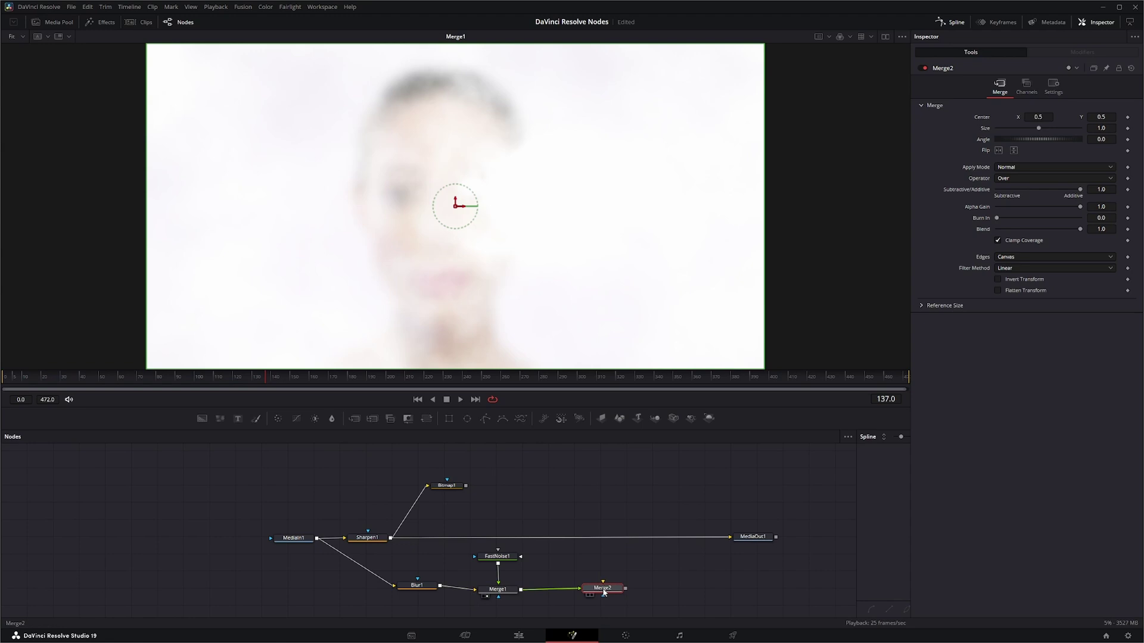
pyautogui.moveTo(200, 421); pyautogui.dragTo(559, 606)
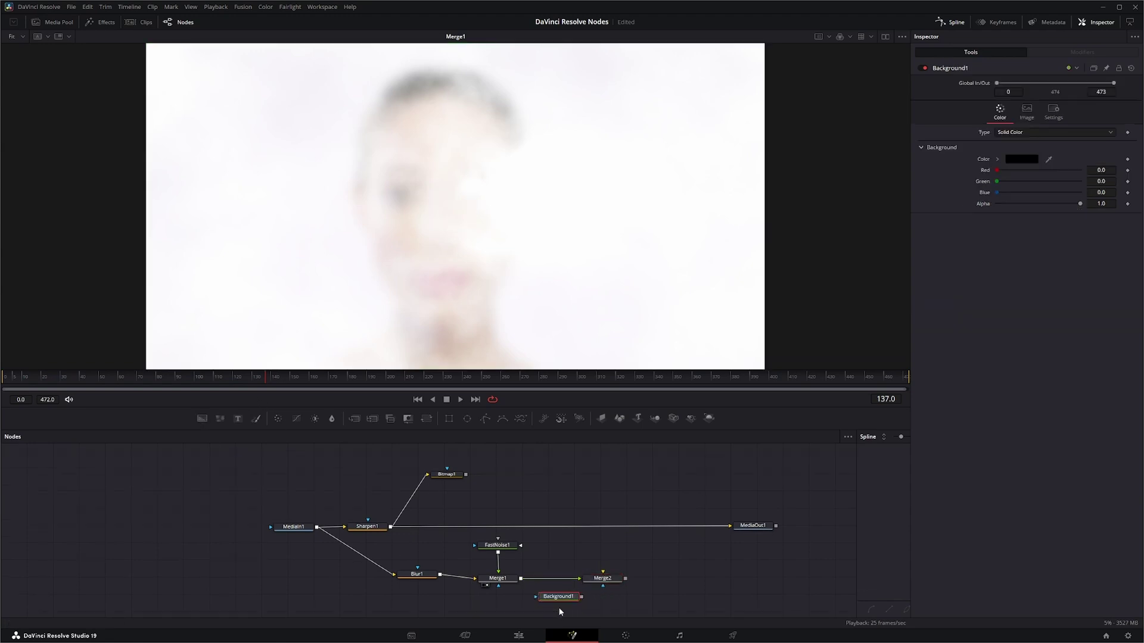
# Step: Enable Multiply by Mask in Merge1's settings, then scrub frames 414 to 8
pyautogui.click(516, 573)
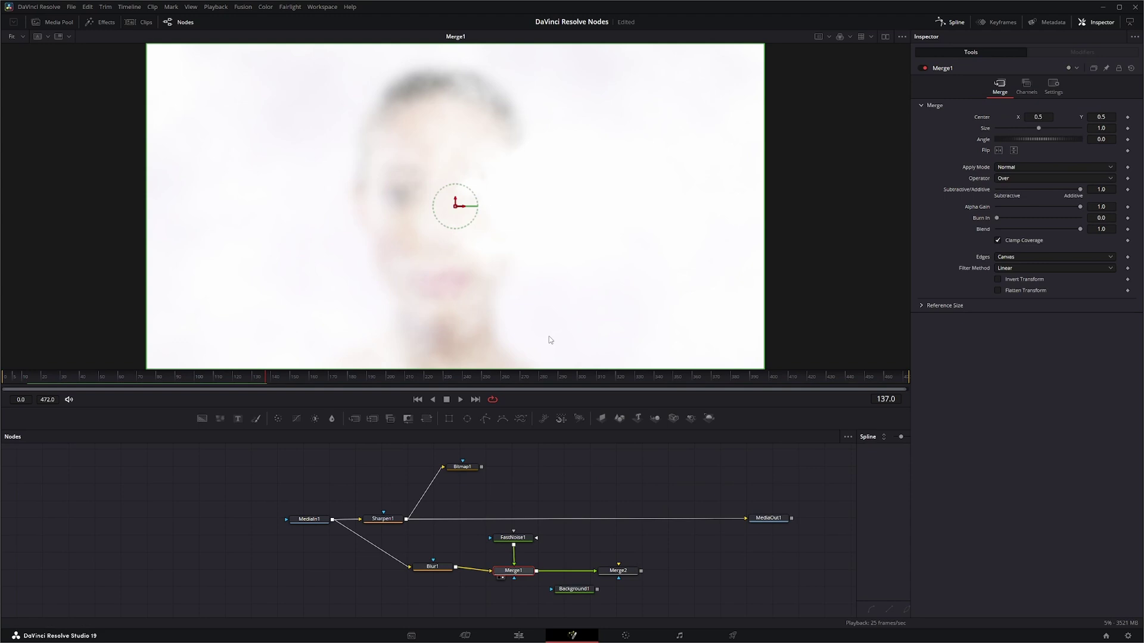
pyautogui.click(1056, 87)
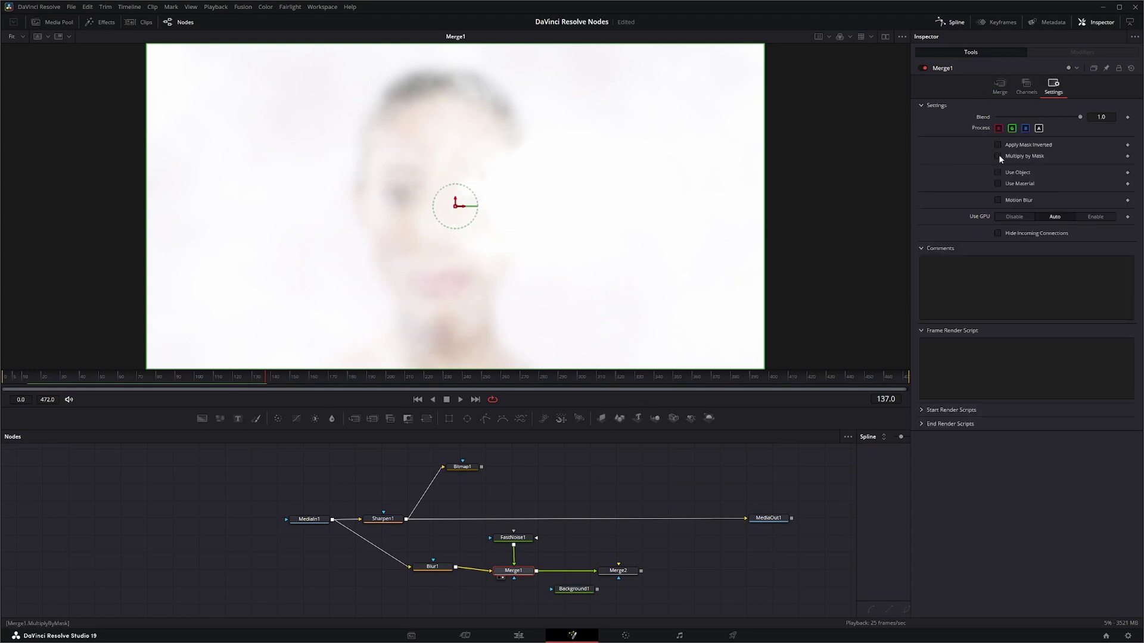
pyautogui.click(997, 156)
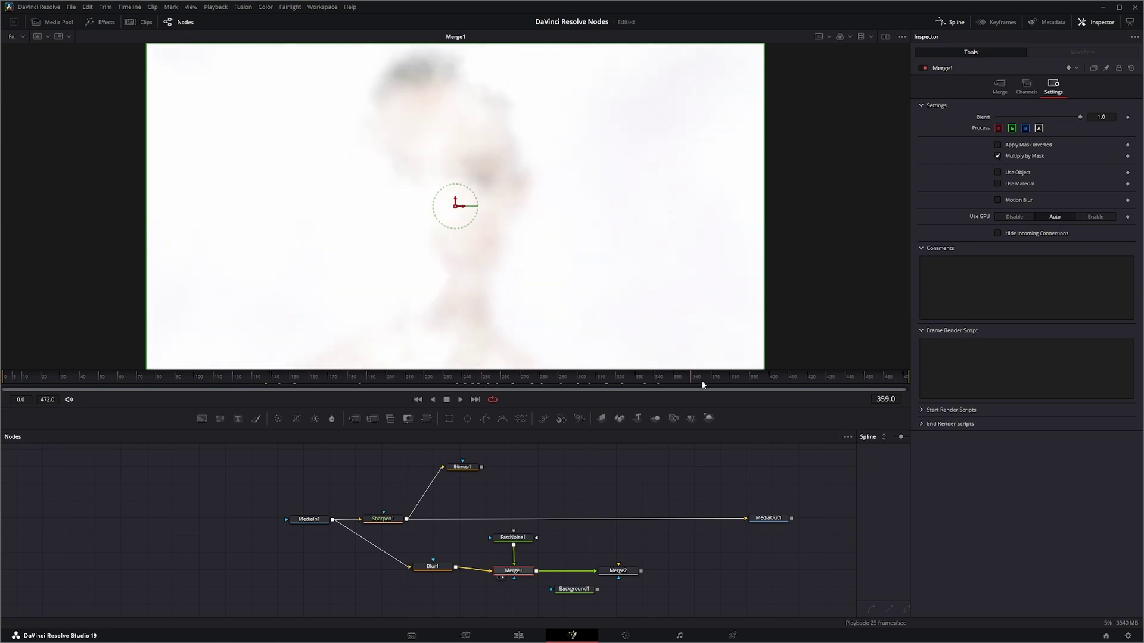
pyautogui.click(801, 384)
pyautogui.moveTo(800, 384); pyautogui.dragTo(21, 384)
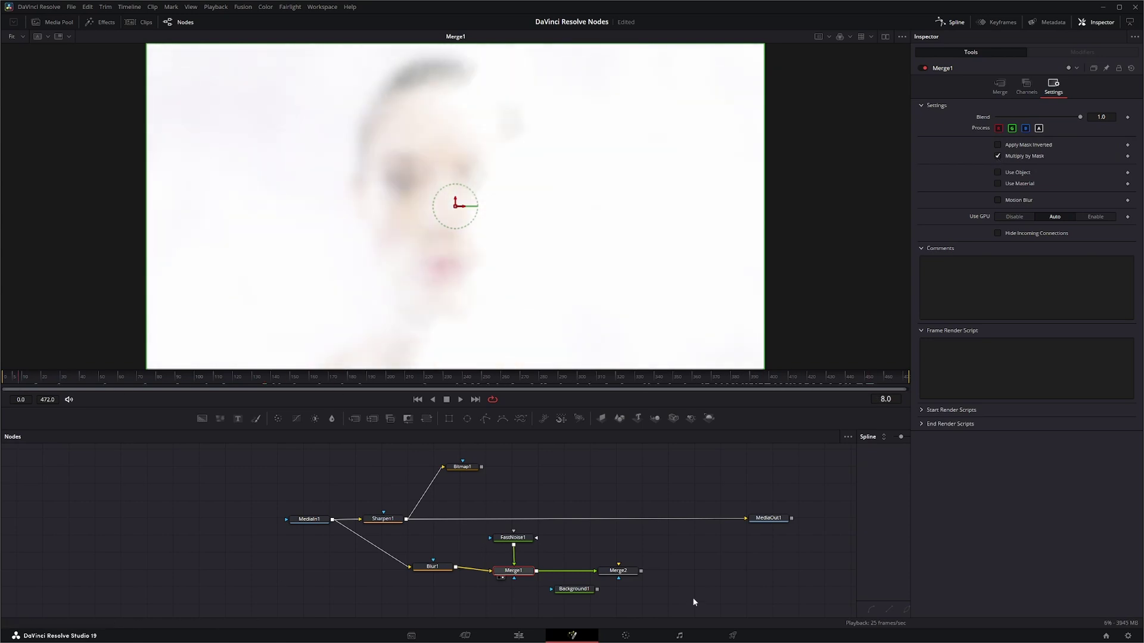
pyautogui.click(626, 571)
# Step: Connect Background1 to Merge2's background and change its colour to pure white (#ffffff)
pyautogui.moveTo(598, 589); pyautogui.dragTo(619, 567)
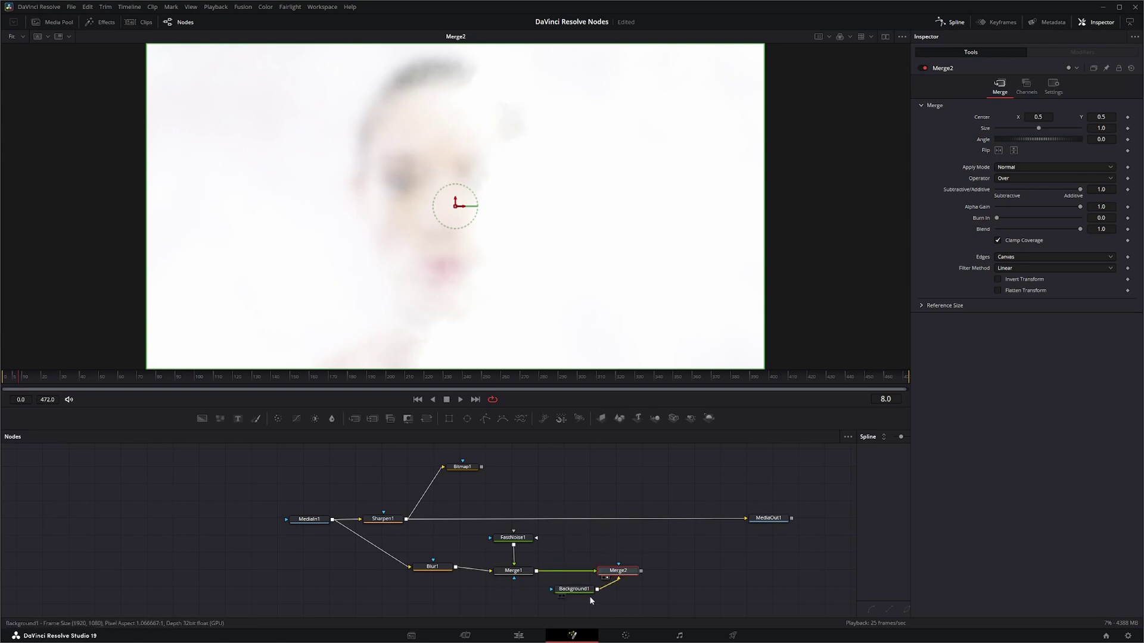
pyautogui.click(569, 592)
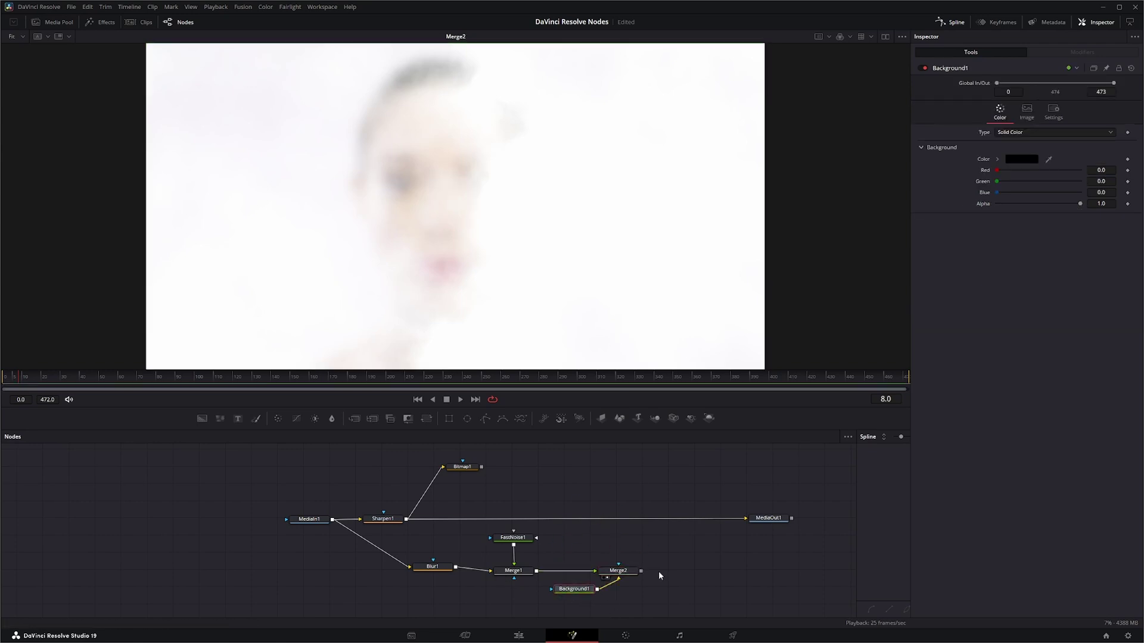
pyautogui.click(1021, 158)
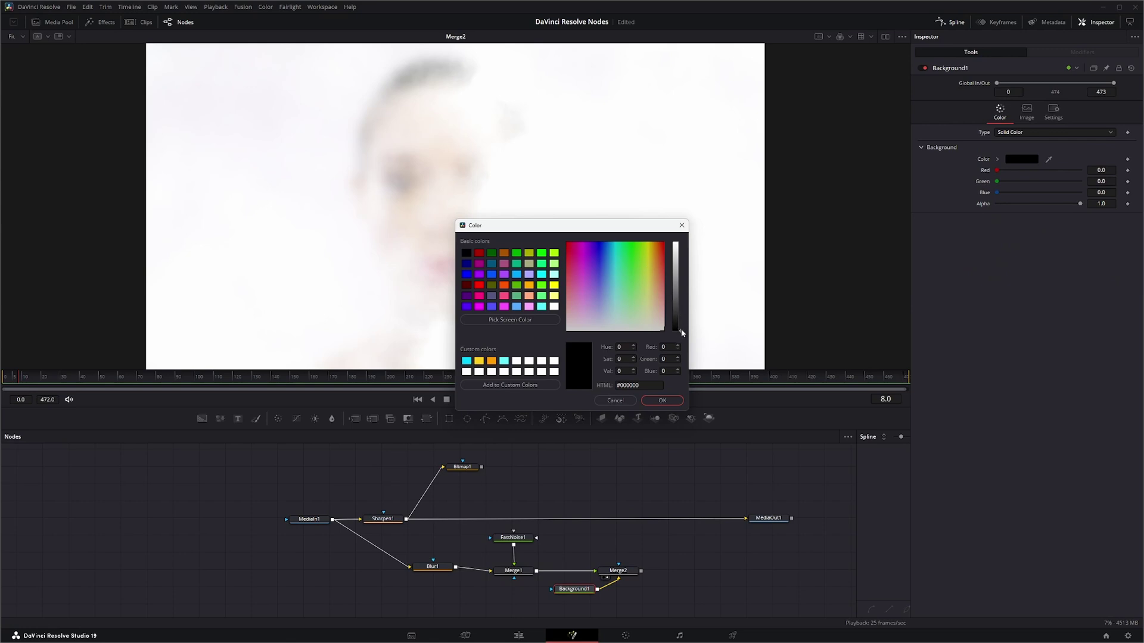
pyautogui.moveTo(681, 334); pyautogui.dragTo(679, 243)
pyautogui.click(662, 401)
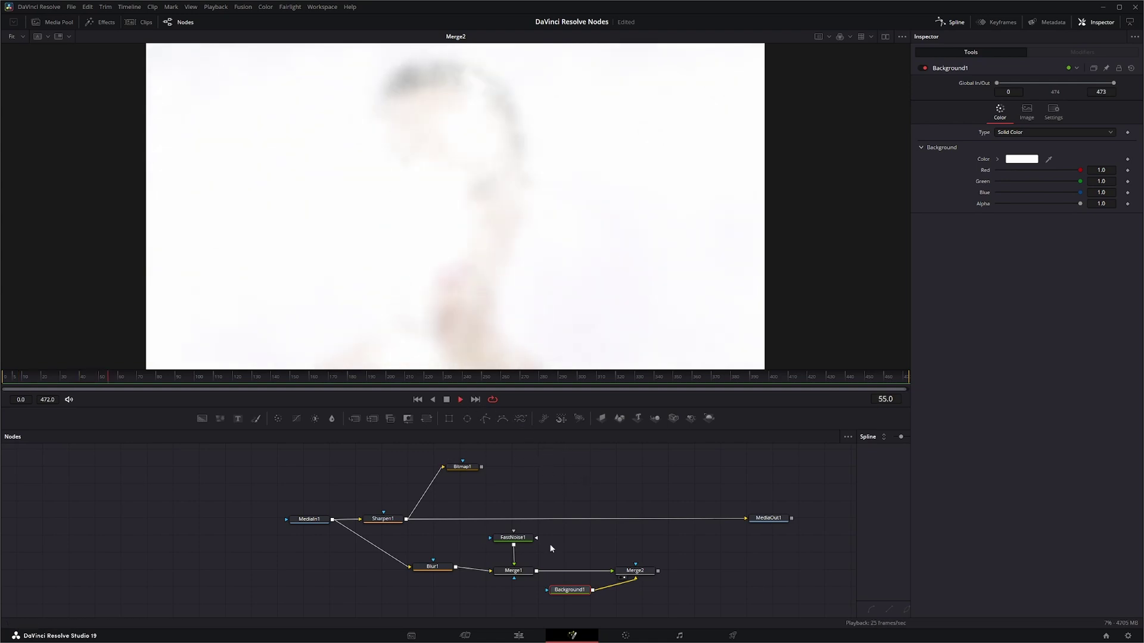
pyautogui.click(513, 570)
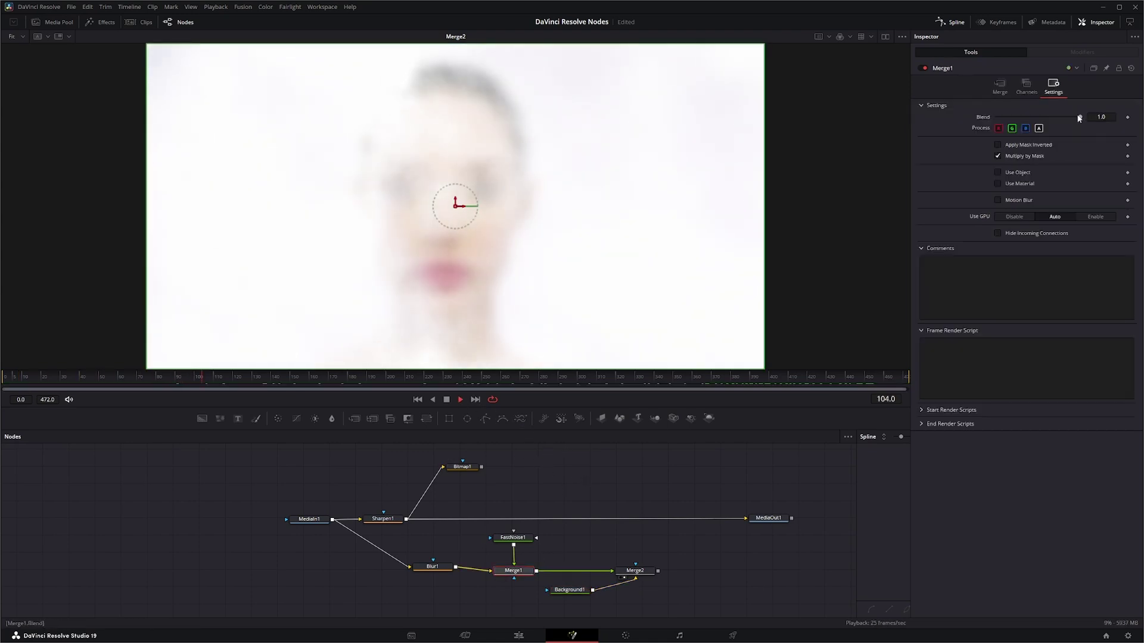
# Step: Lower Merge1's blend and play back its output in the viewer
pyautogui.moveTo(1079, 118); pyautogui.dragTo(1050, 118)
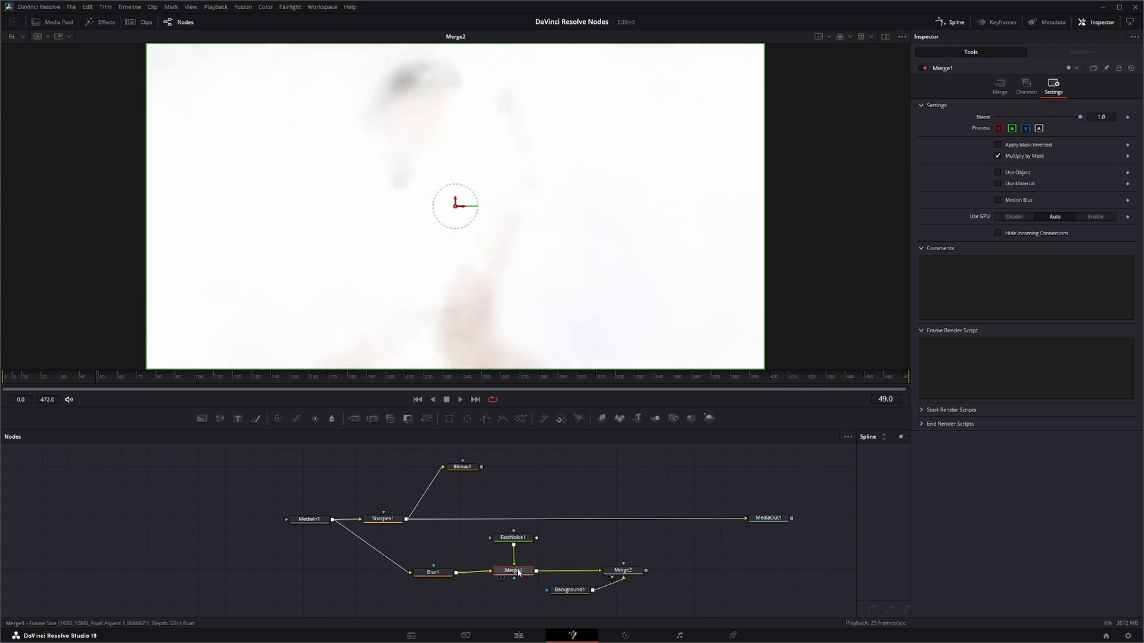
pyautogui.moveTo(517, 573); pyautogui.dragTo(525, 352)
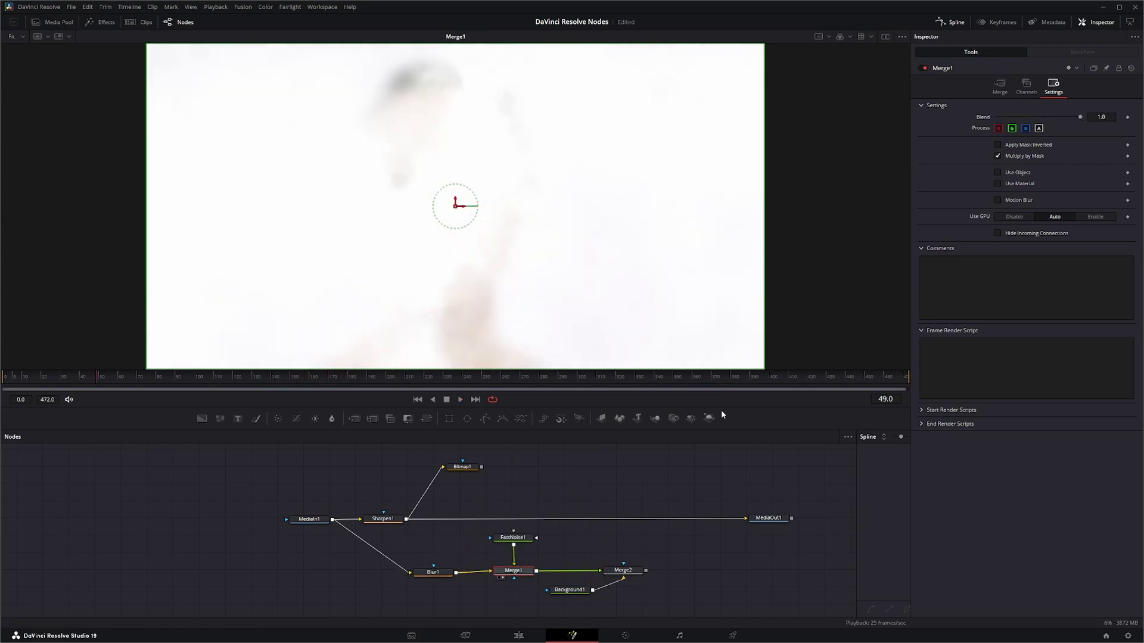
pyautogui.click(461, 400)
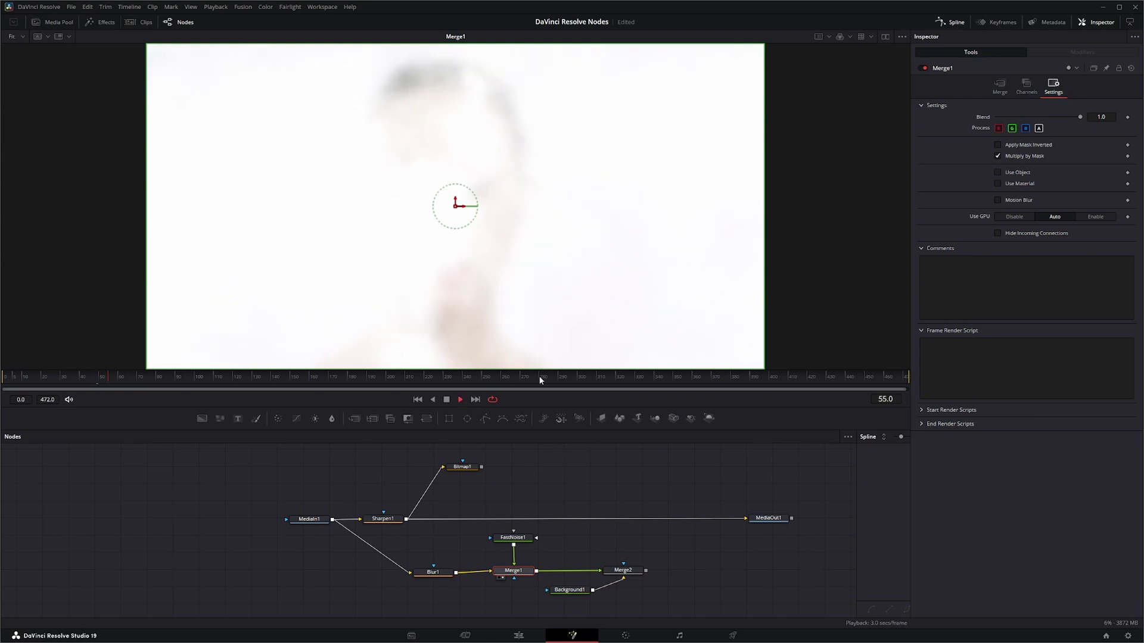
# Step: Retune FastNoise1 to Brightness -0.84 and Seethe 0.5 to thin the clouds
pyautogui.click(524, 537)
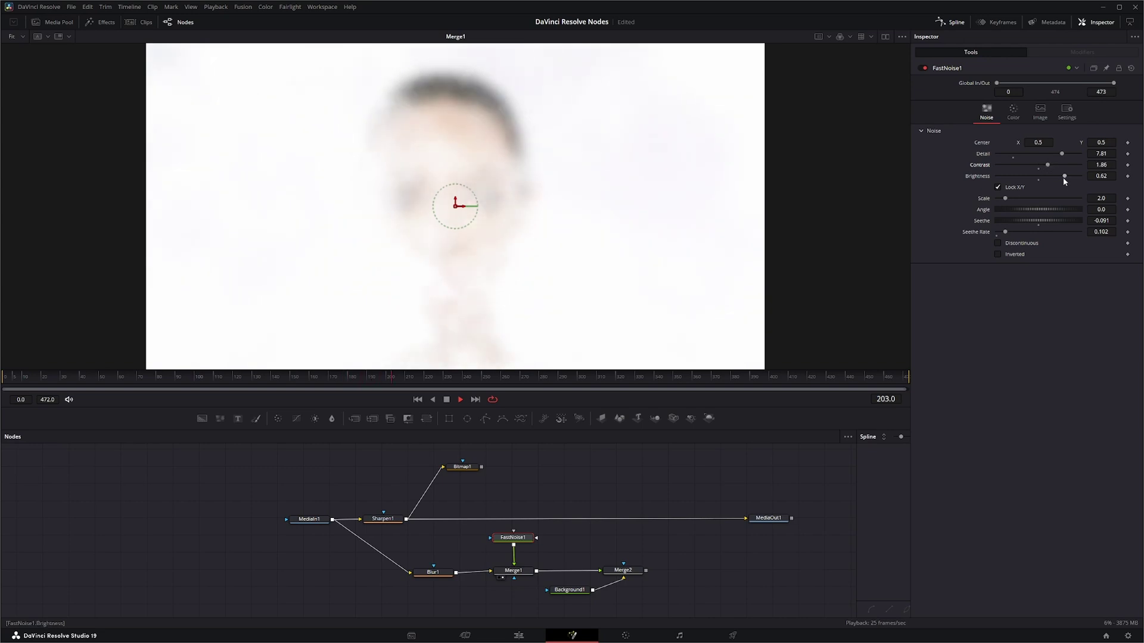
pyautogui.moveTo(1046, 177); pyautogui.dragTo(1004, 177)
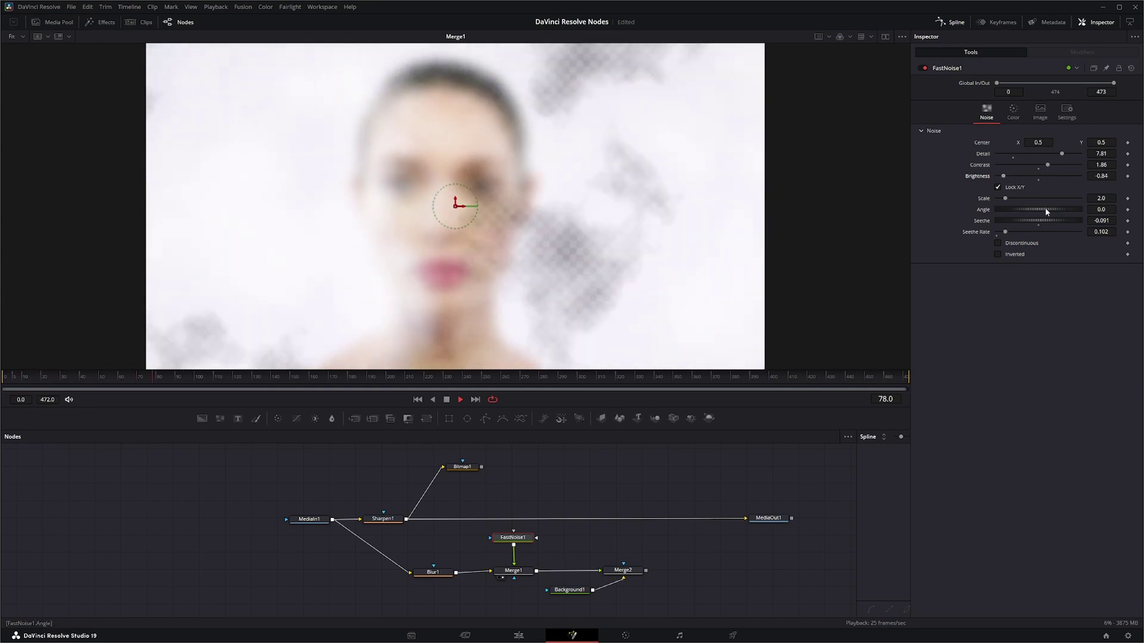
pyautogui.moveTo(1011, 221); pyautogui.dragTo(1071, 215)
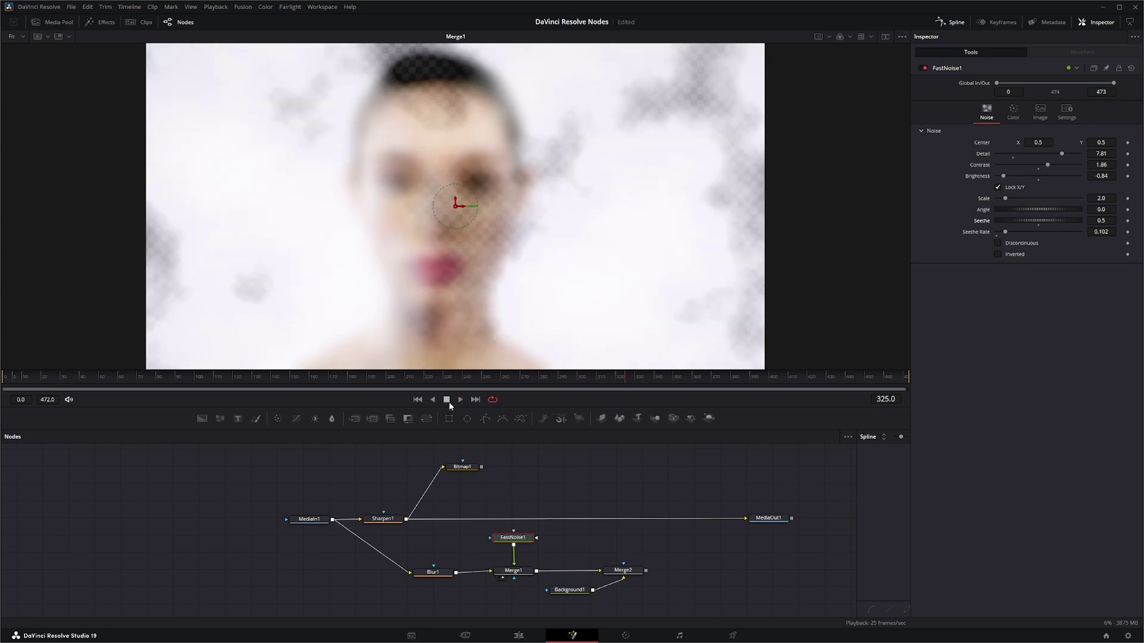
# Step: View Merge2, stop at frame 99, and add Merge3 with MediaIn1 as foreground
pyautogui.click(623, 570)
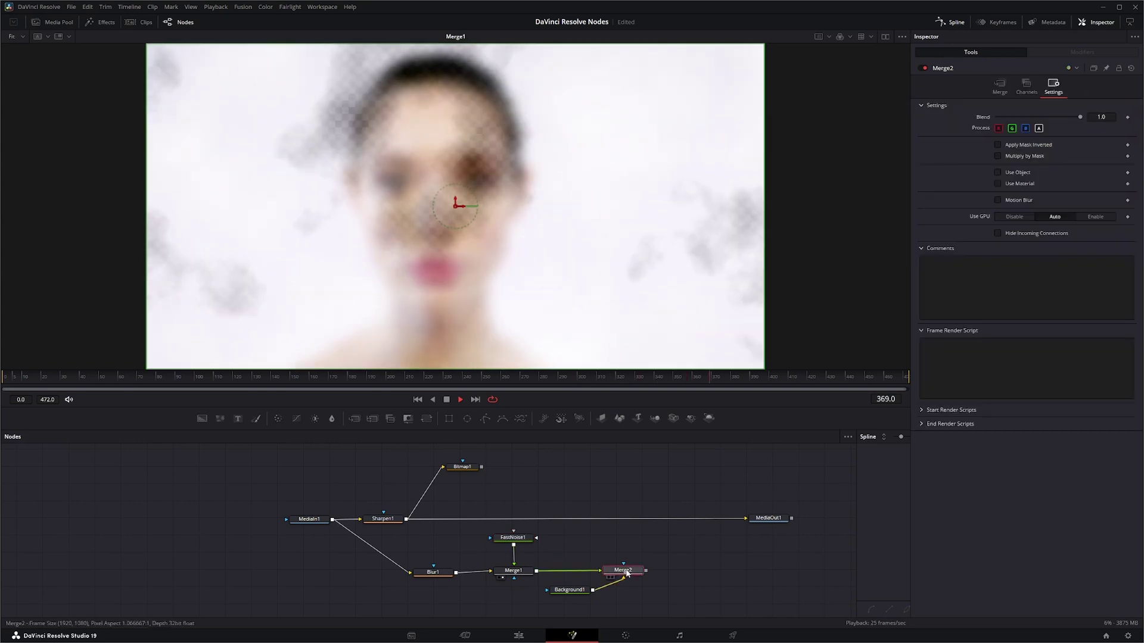
pyautogui.press('1')
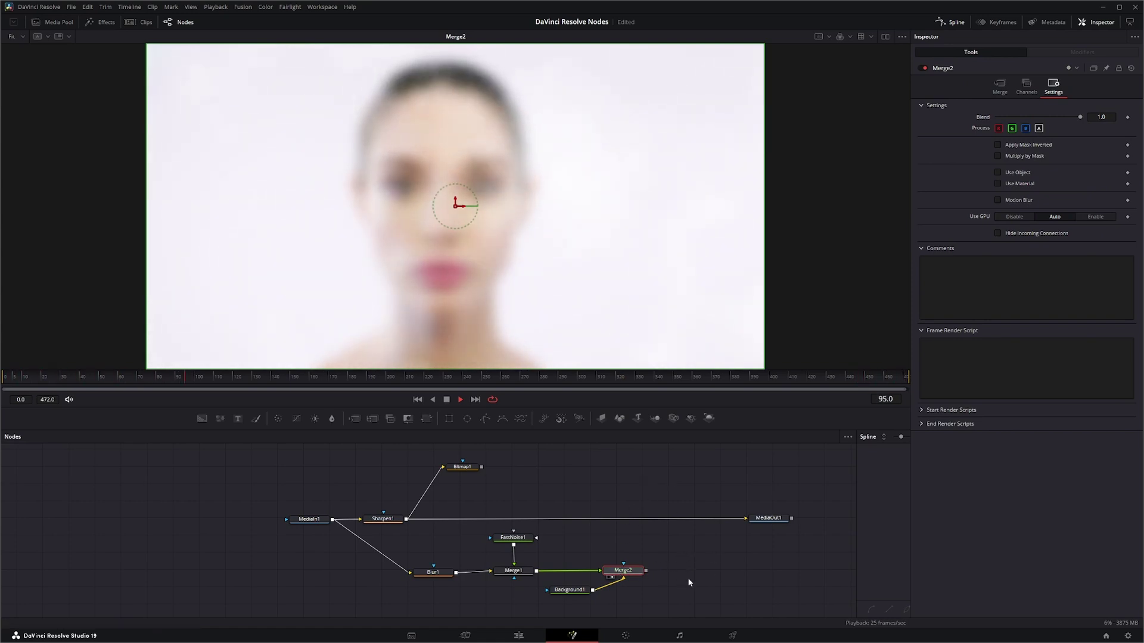
pyautogui.press('space')
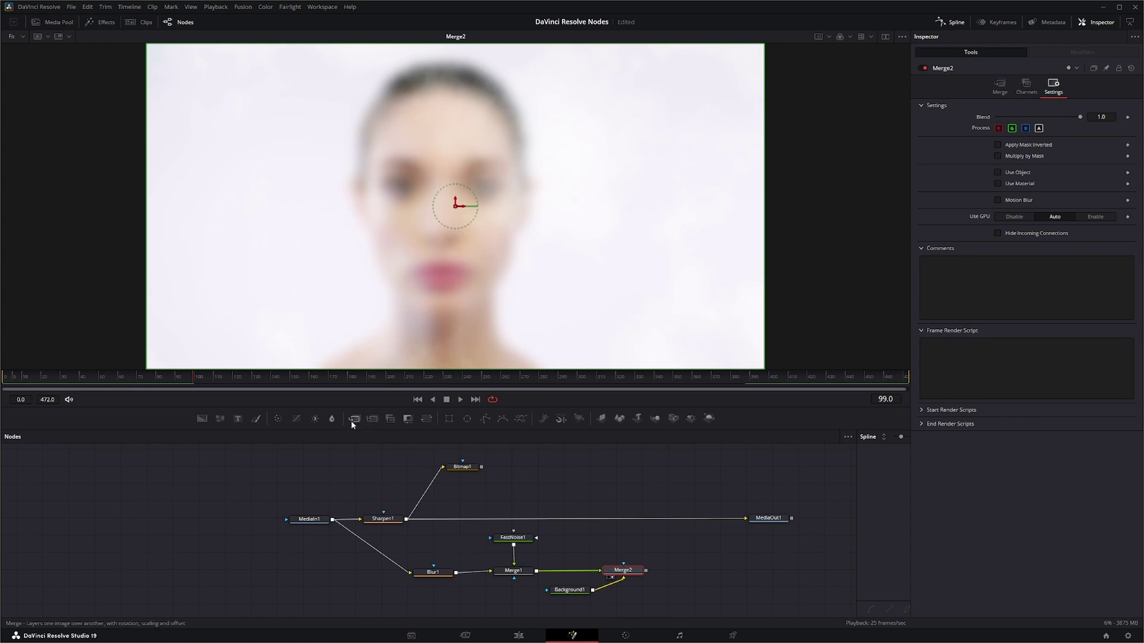
pyautogui.moveTo(352, 420); pyautogui.dragTo(706, 572)
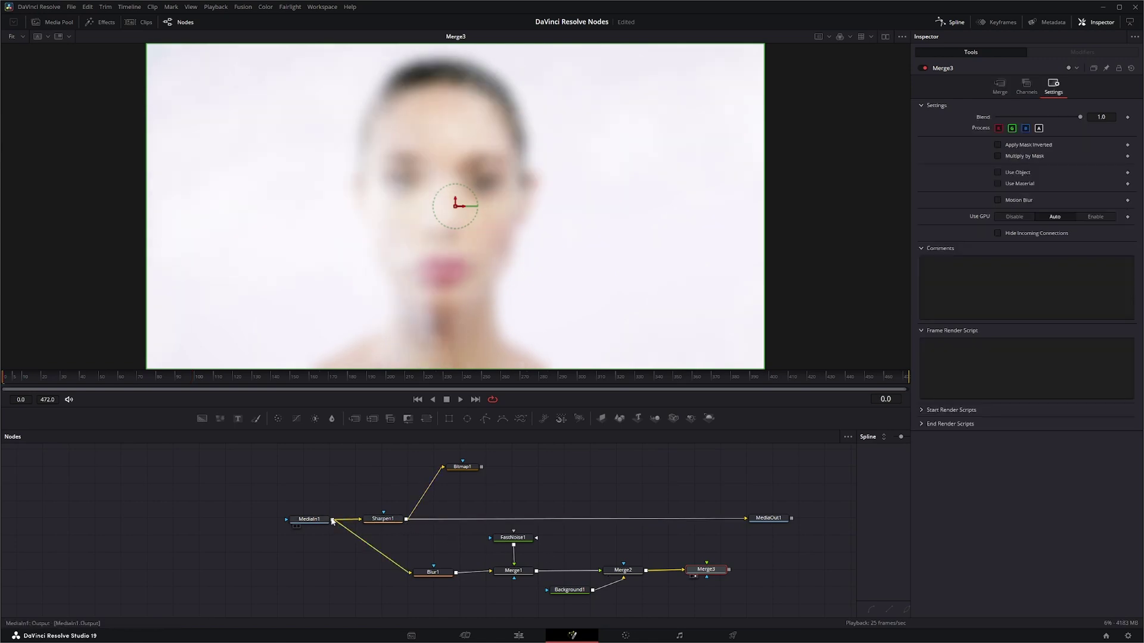
pyautogui.moveTo(332, 522); pyautogui.dragTo(708, 563)
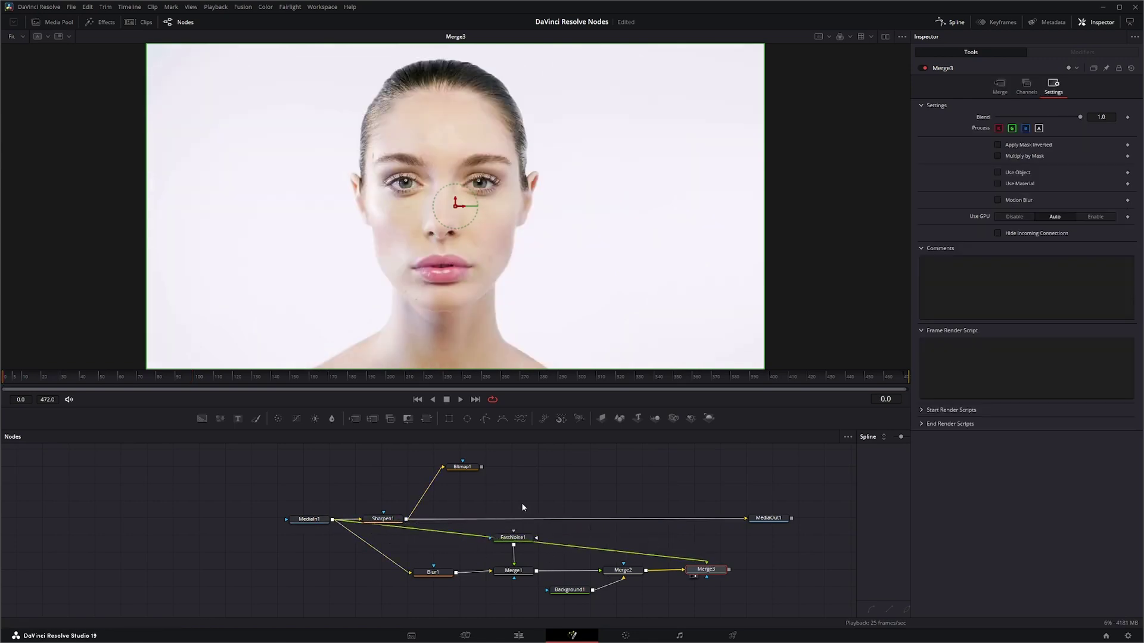
# Step: Invert Bitmap1 and connect it to Merge3's Effect Mask, leaving only the eyes, nose and lips sharp
pyautogui.click(463, 468)
pyautogui.press('1')
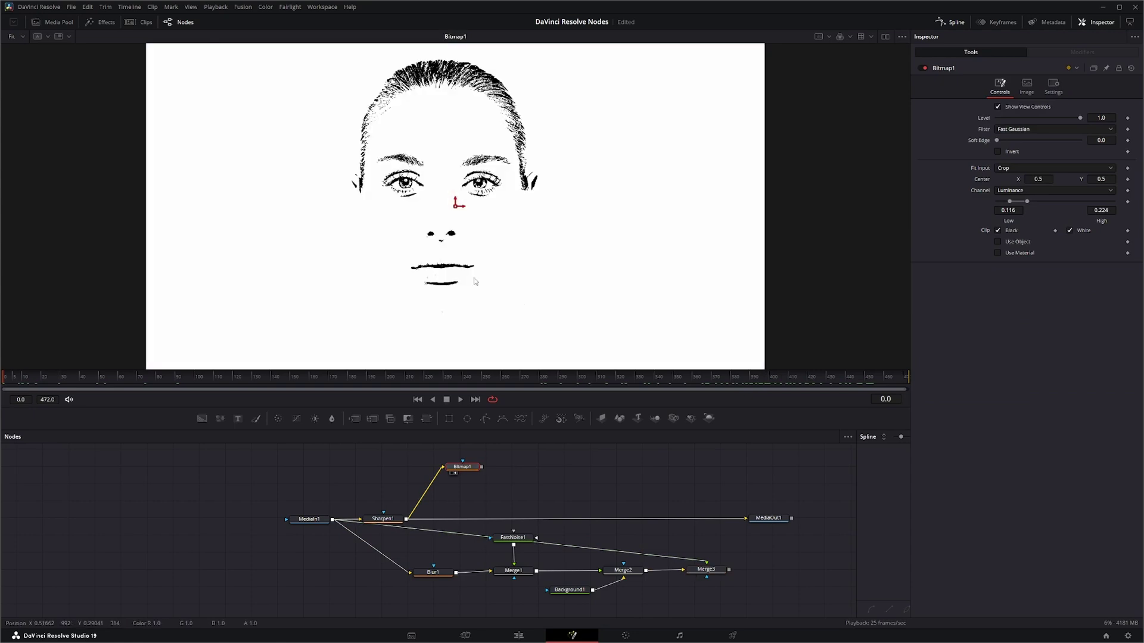
pyautogui.click(998, 151)
pyautogui.moveTo(706, 570); pyautogui.dragTo(671, 342)
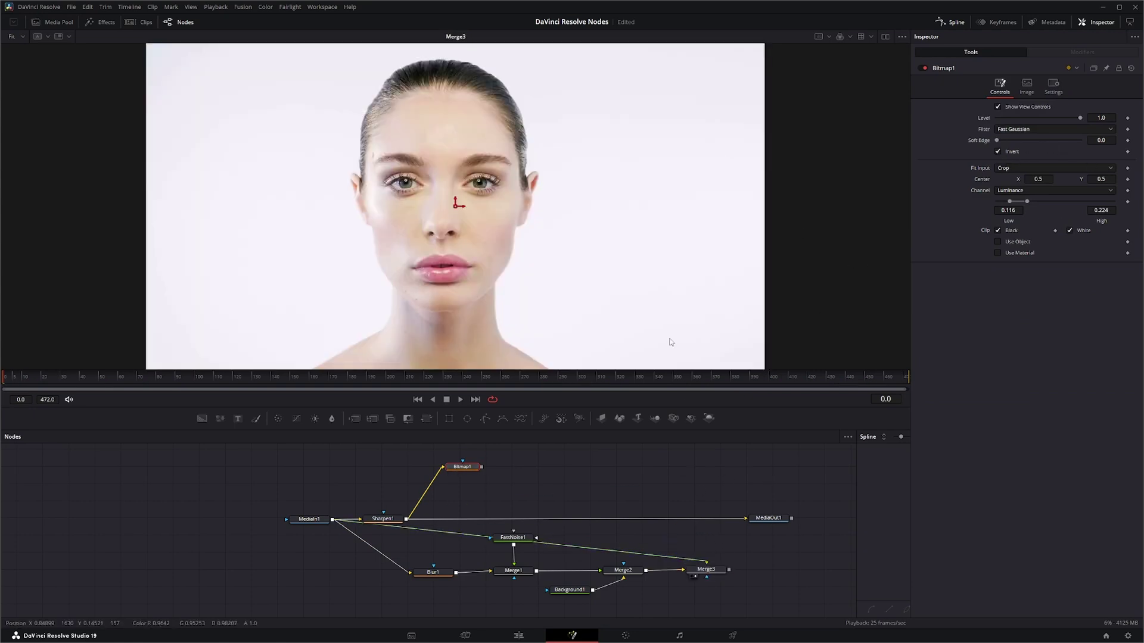
pyautogui.moveTo(482, 467); pyautogui.dragTo(708, 579)
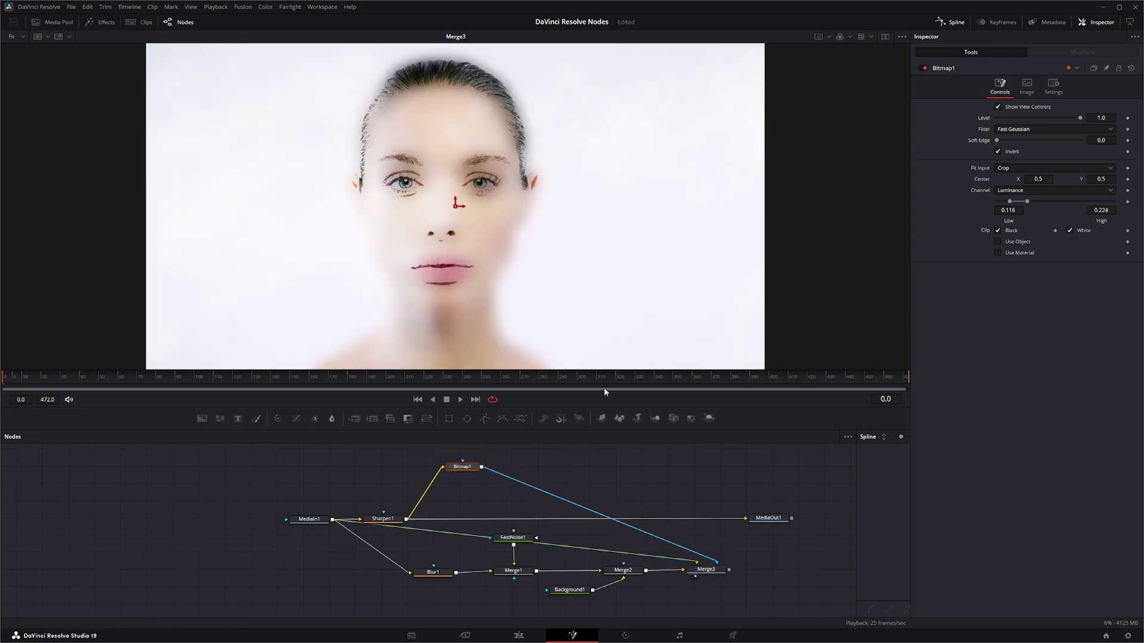
# Step: Play back the composite and drop Bitmap1's Level to about 0.29
pyautogui.click(461, 402)
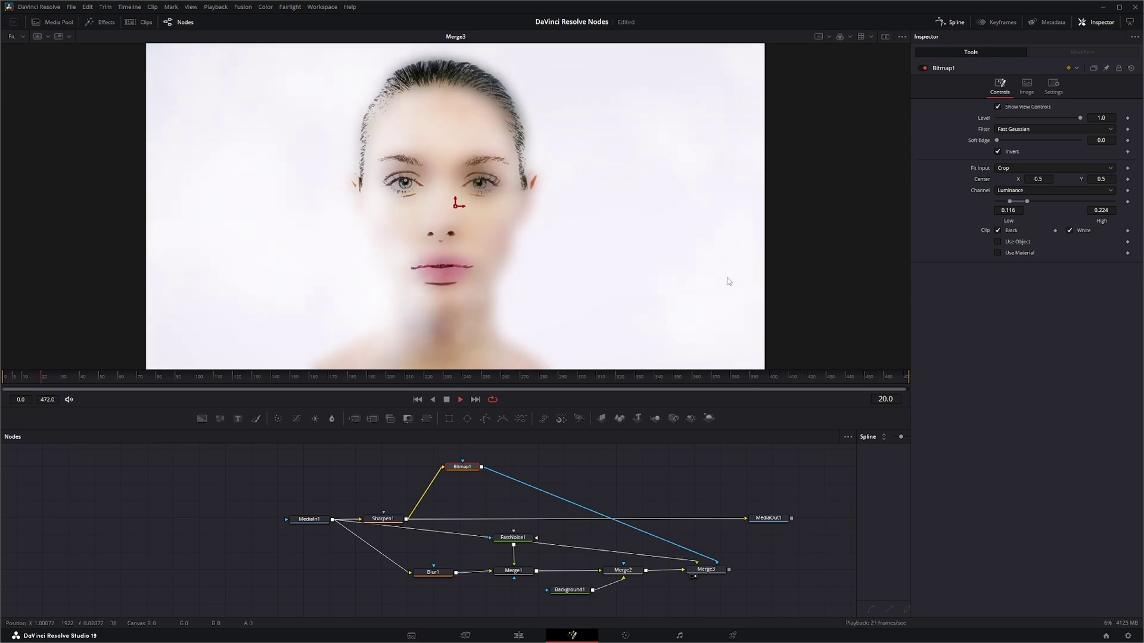
pyautogui.moveTo(1079, 119); pyautogui.dragTo(1021, 120)
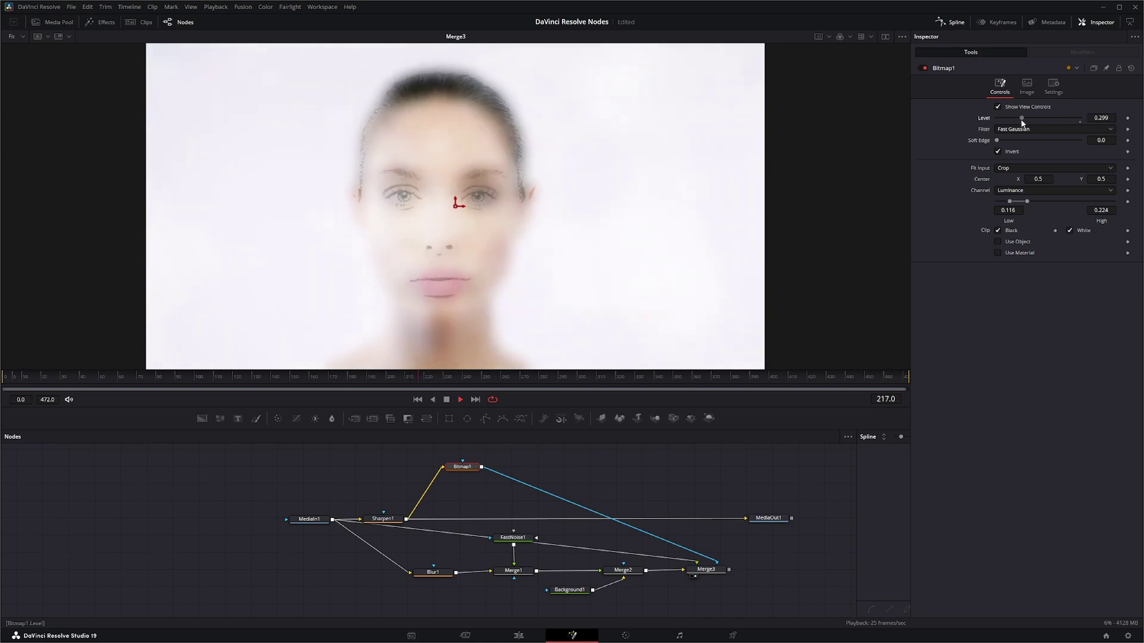